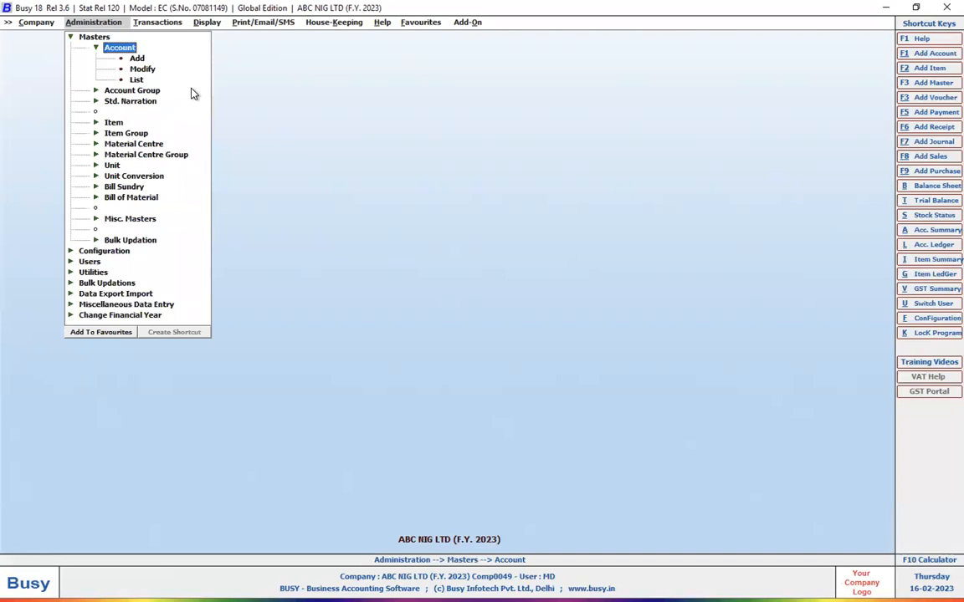
Start a new account master named Exp-Fuel, with the same print name and no alias.
{"action": "double_click", "coordinate": [138, 58]}
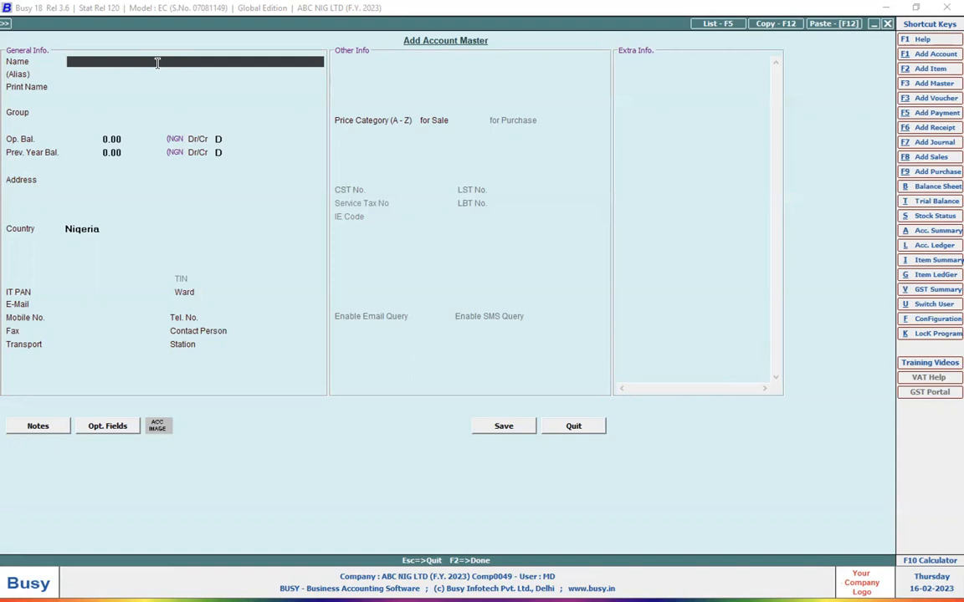
{"action": "type", "text": "e"}
{"action": "key", "text": "BackSpace"}
{"action": "type", "text": "Exp-Fuel"}
{"action": "key", "text": "Return"}
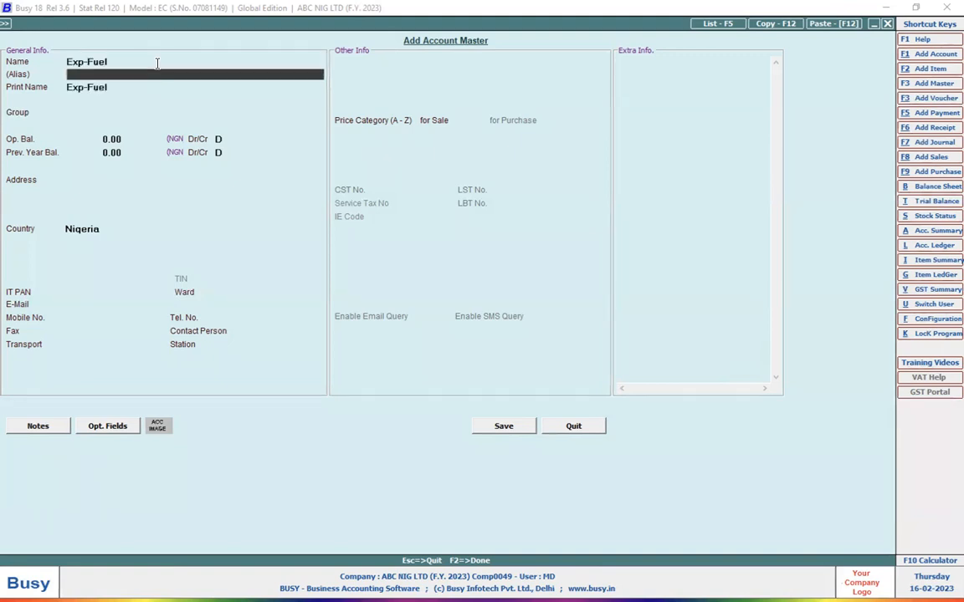
{"action": "key", "text": "Return"}
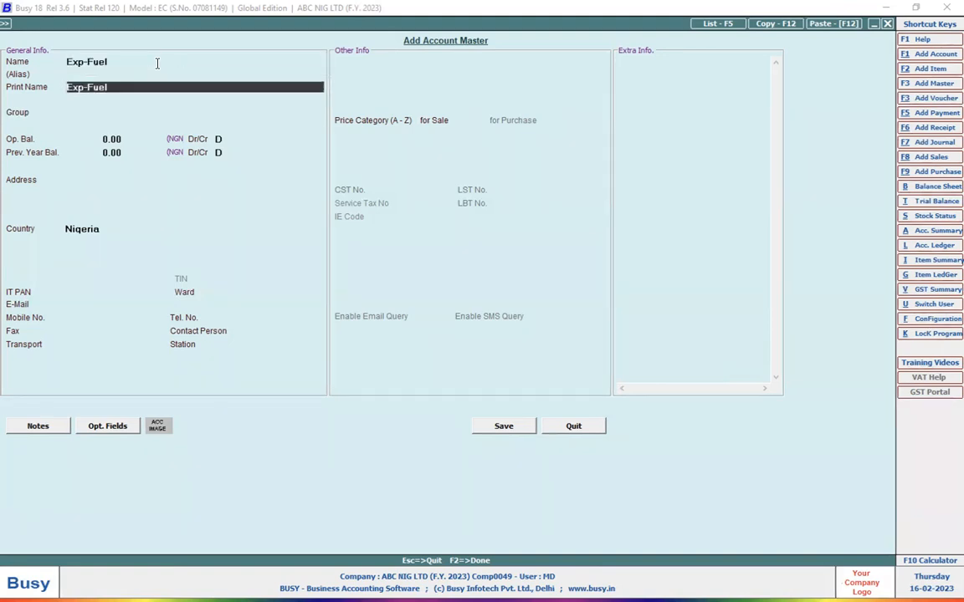
{"action": "key", "text": "Return"}
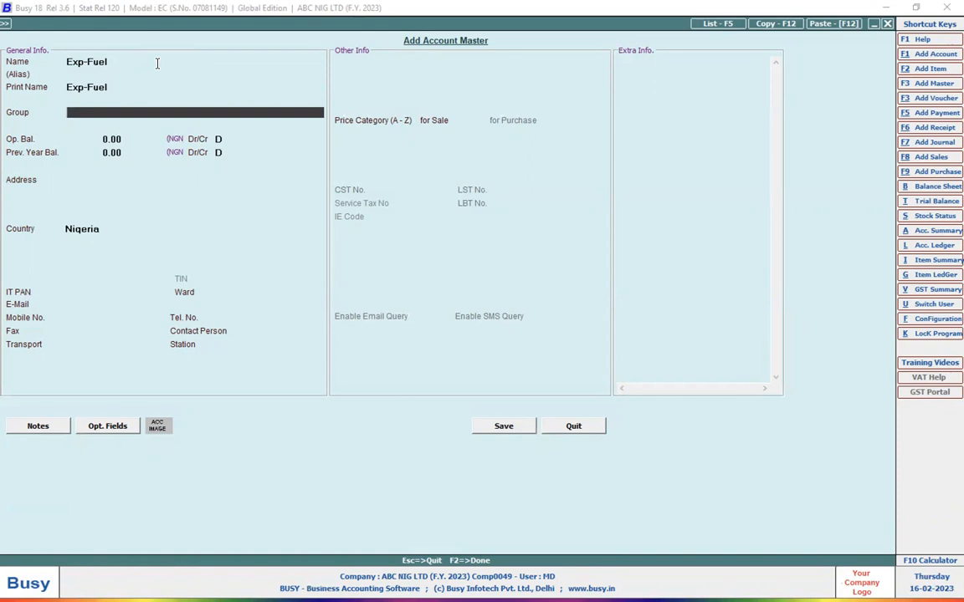
Assign the new Exp-Fuel account to the Expenses (Indirect/Admn.) group, save it and leave the entry form.
{"action": "type", "text": "in"}
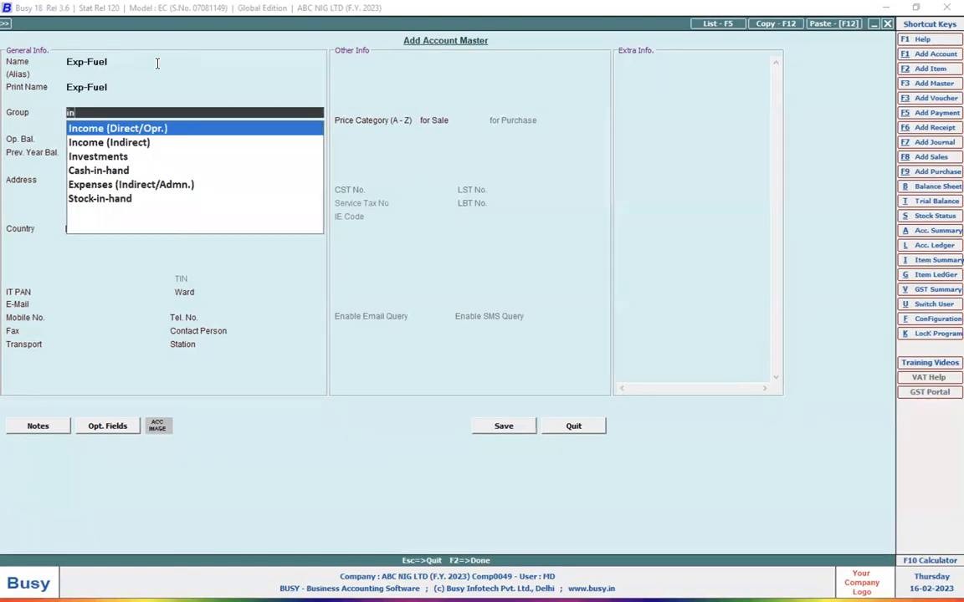
{"action": "key", "text": "BackSpace"}
{"action": "key", "text": "BackSpace"}
{"action": "type", "text": "expen"}
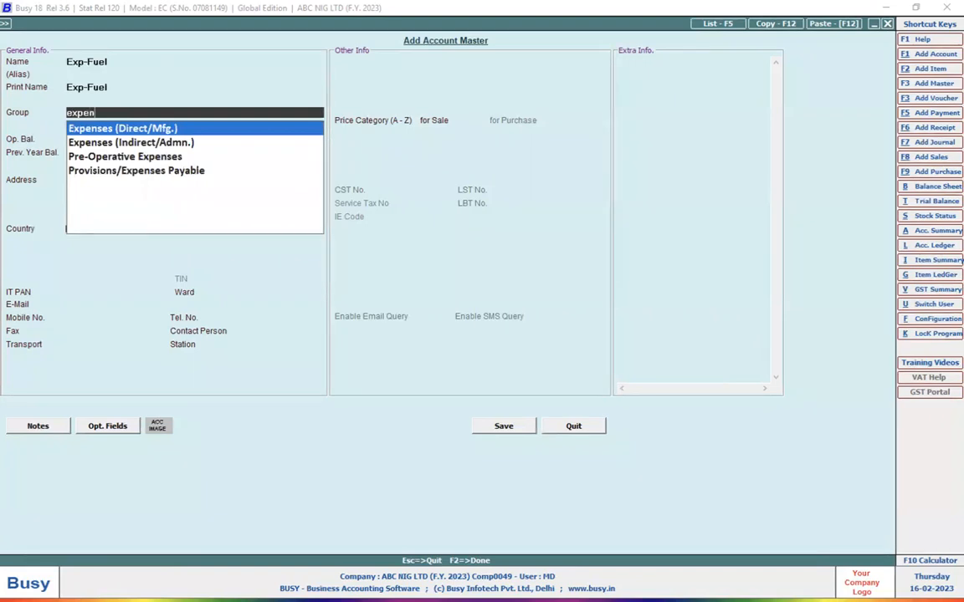
{"action": "key", "text": "Down"}
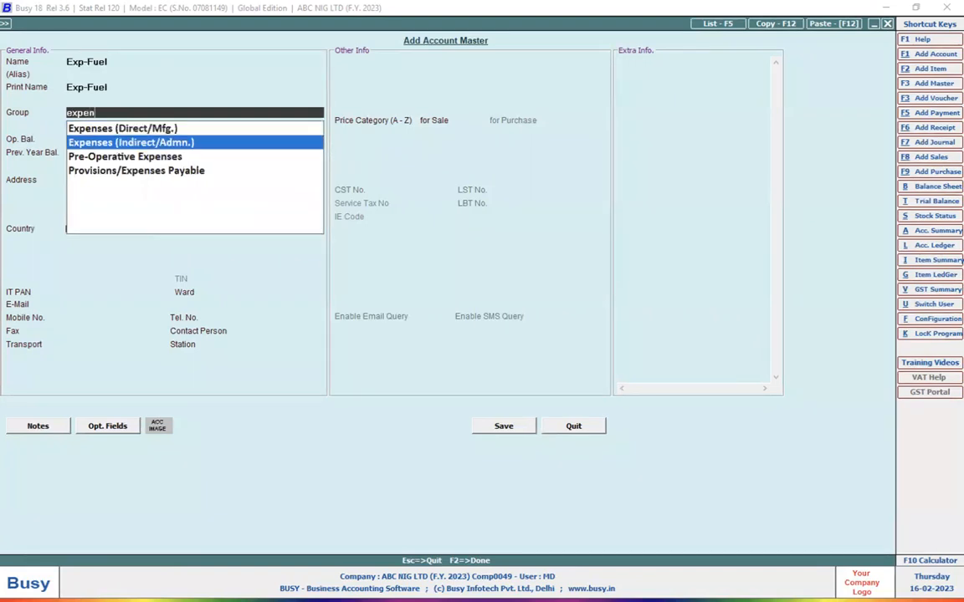
{"action": "key", "text": "Return"}
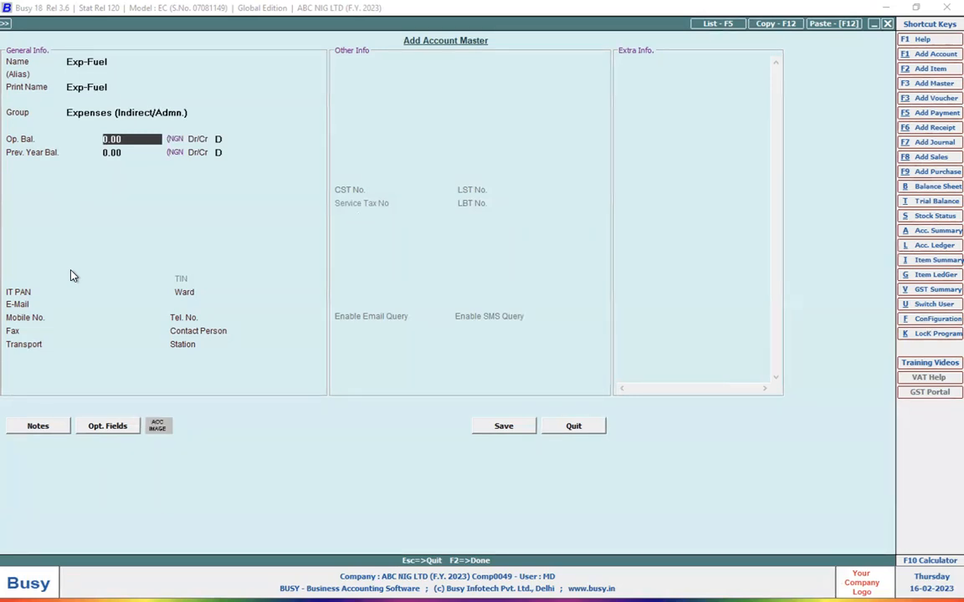
{"action": "left_click", "coordinate": [525, 428]}
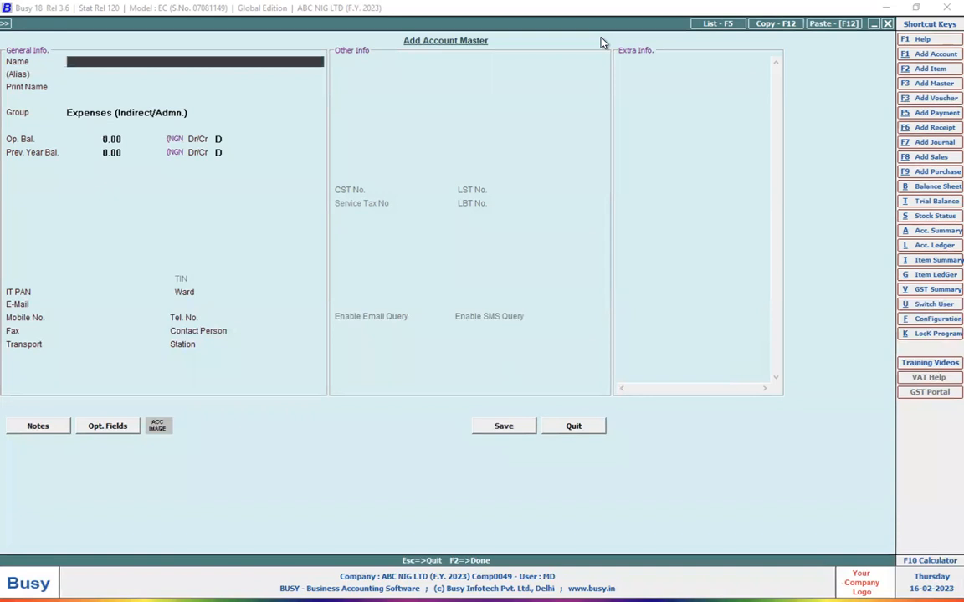
{"action": "key", "text": "Escape"}
Open the existing EXP - FUEL account for modification and rename it as EXP - diesel.
{"action": "left_click", "coordinate": [142, 70]}
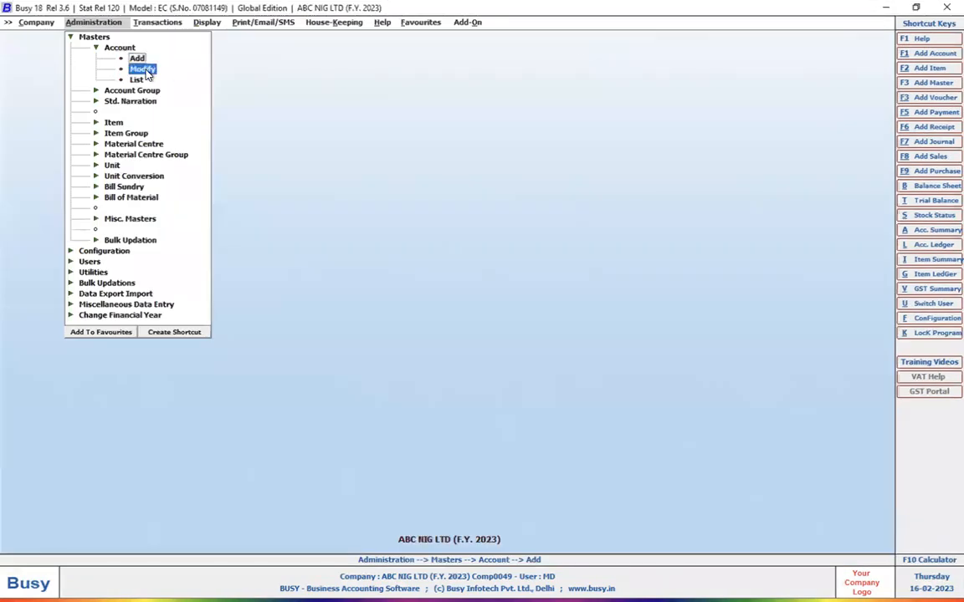
{"action": "type", "text": "exp"}
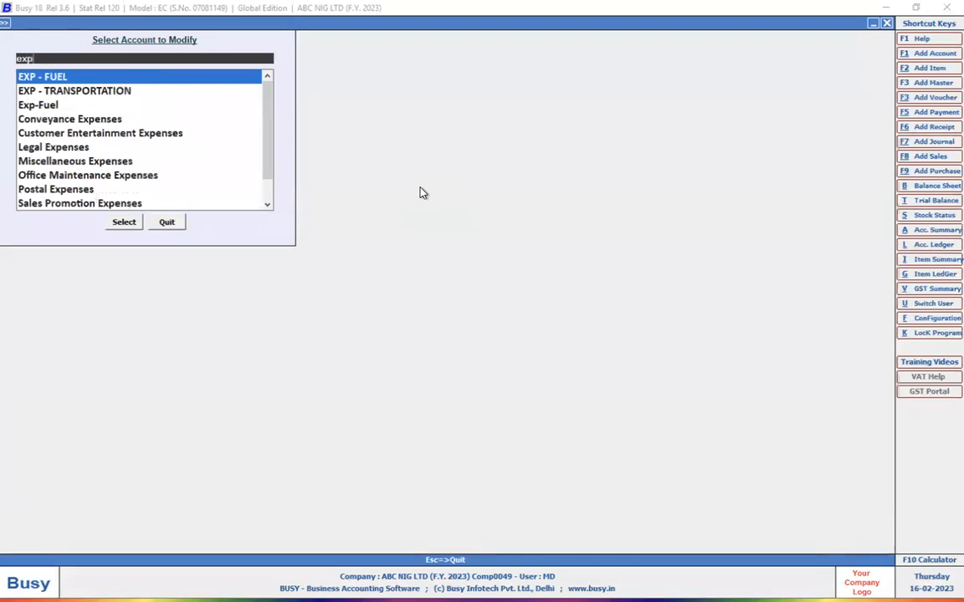
{"action": "key", "text": "Return"}
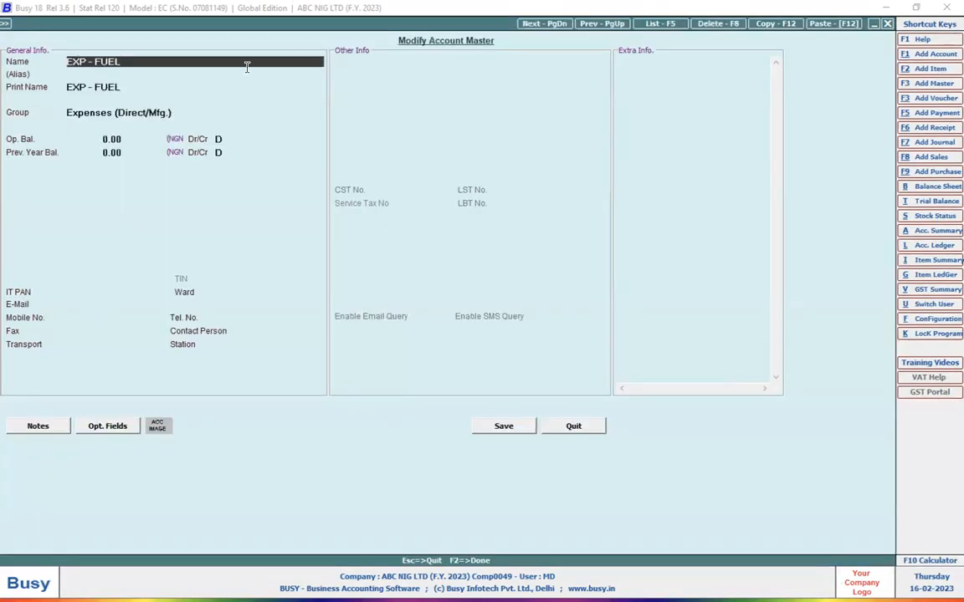
{"action": "key", "text": "BackSpace"}
{"action": "key", "text": "BackSpace"}
{"action": "key", "text": "BackSpace"}
{"action": "key", "text": "BackSpace"}
{"action": "type", "text": "dise"}
{"action": "key", "text": "BackSpace"}
{"action": "key", "text": "BackSpace"}
{"action": "type", "text": "esel"}
{"action": "key", "text": "Return"}
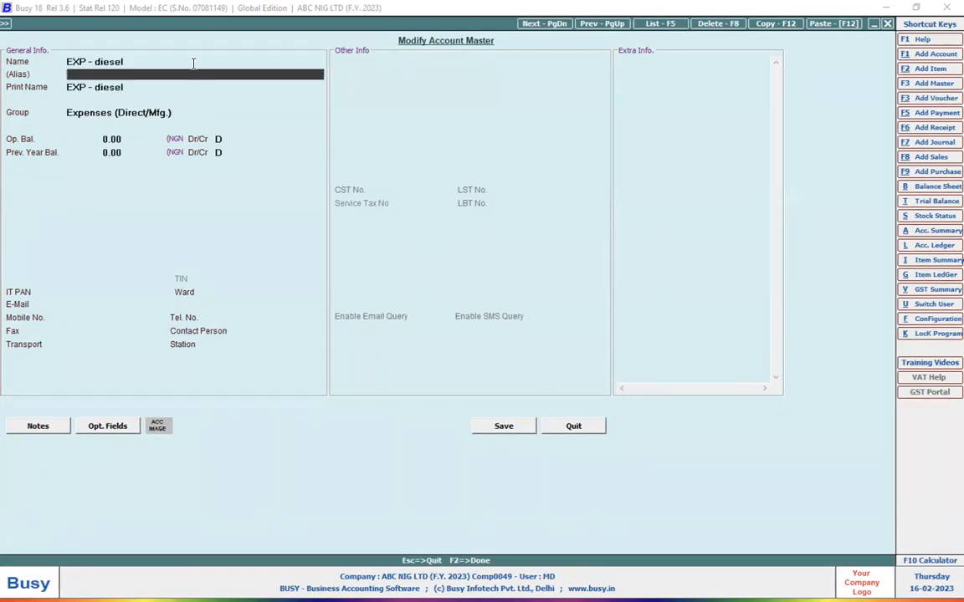
Change the EXP - diesel account's group to Expenses (Indirect/Admn.) and save the account.
{"action": "left_click", "coordinate": [192, 114]}
{"action": "key", "text": "BackSpace"}
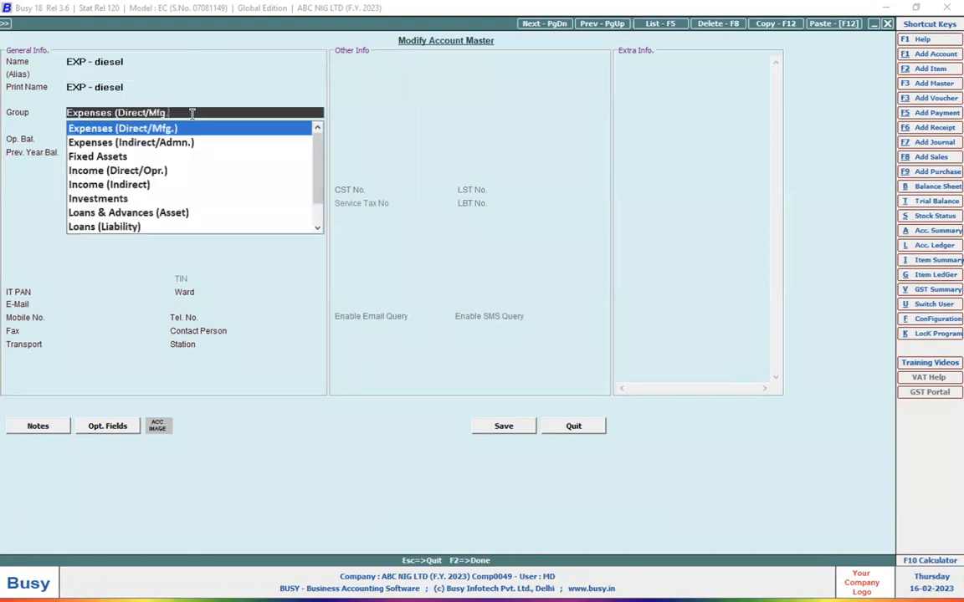
{"action": "key", "text": "Down"}
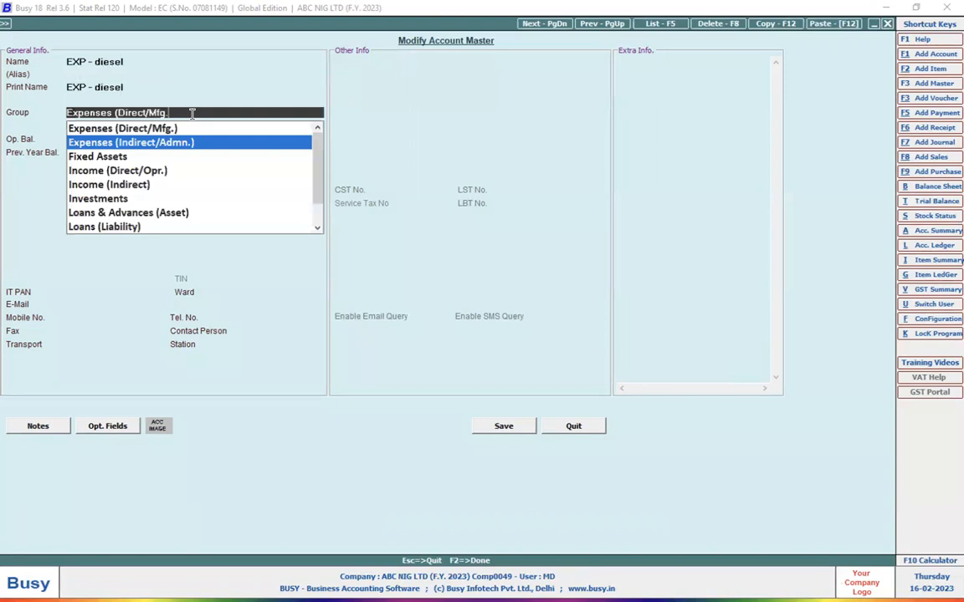
{"action": "key", "text": "Return"}
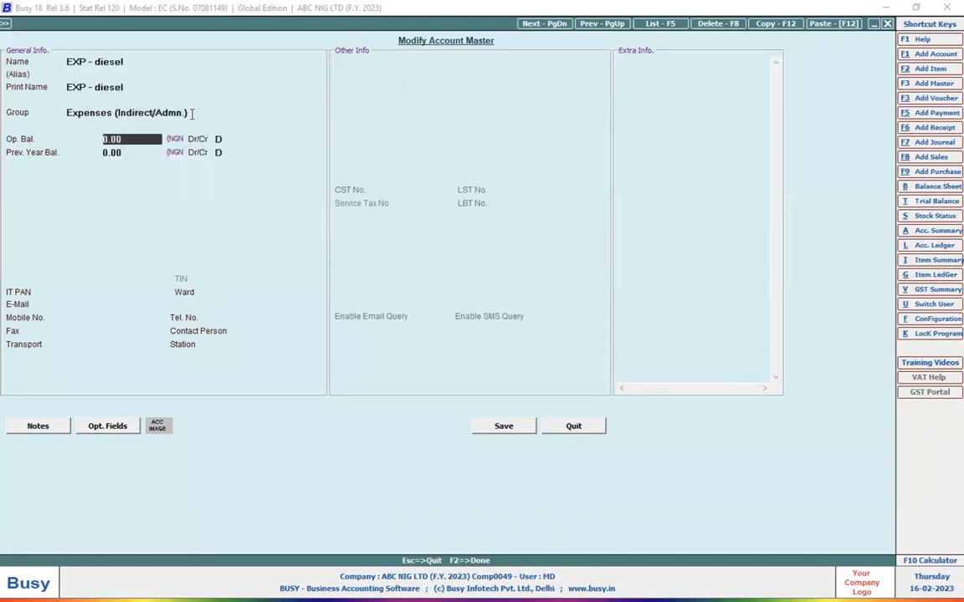
{"action": "left_click", "coordinate": [520, 435]}
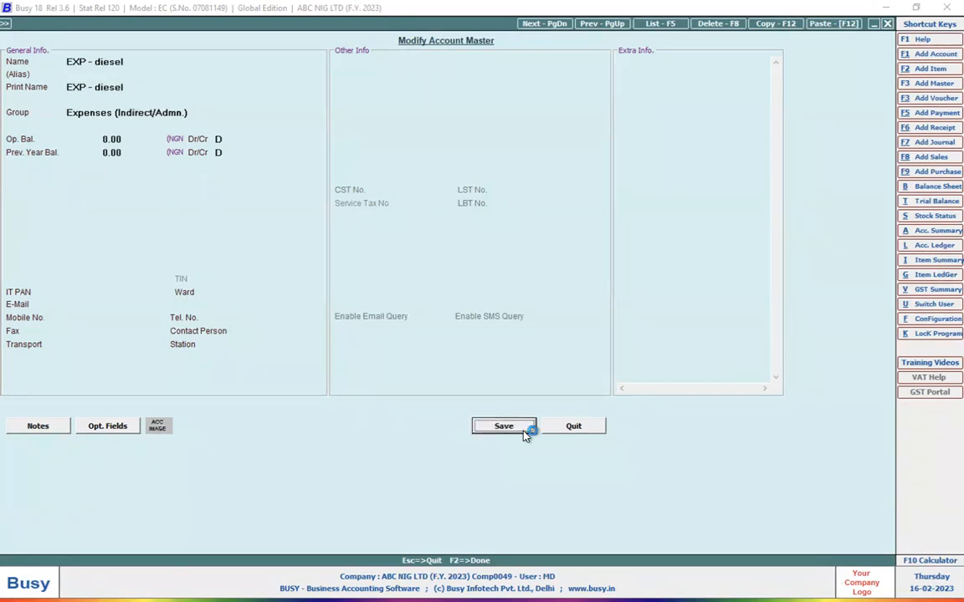
Search the accounts to modify for "exp-", view the Exp-Fuel account's details and close them without changes.
{"action": "type", "text": "expen"}
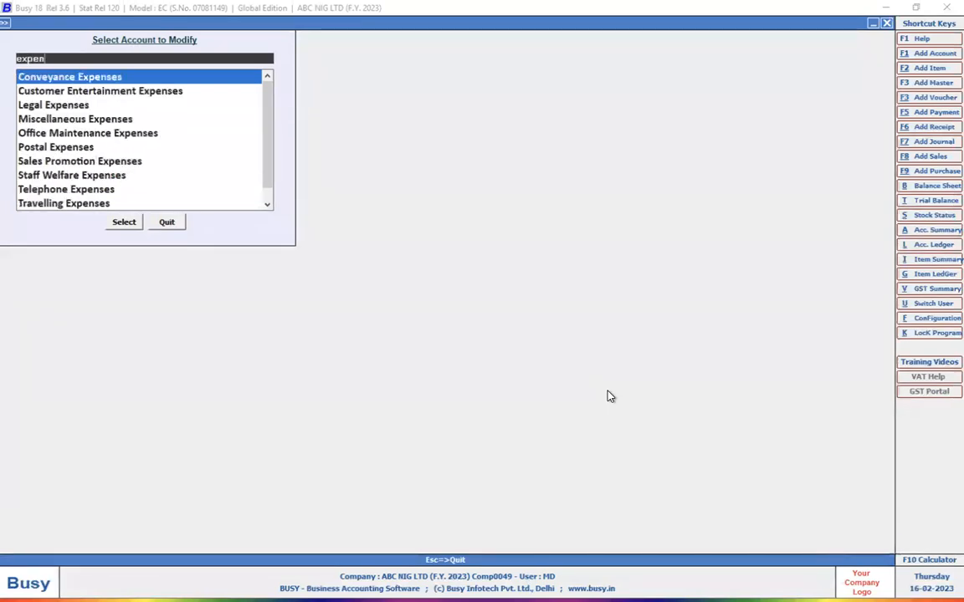
{"action": "key", "text": "BackSpace"}
{"action": "key", "text": "BackSpace"}
{"action": "key", "text": "BackSpace"}
{"action": "key", "text": "BackSpace"}
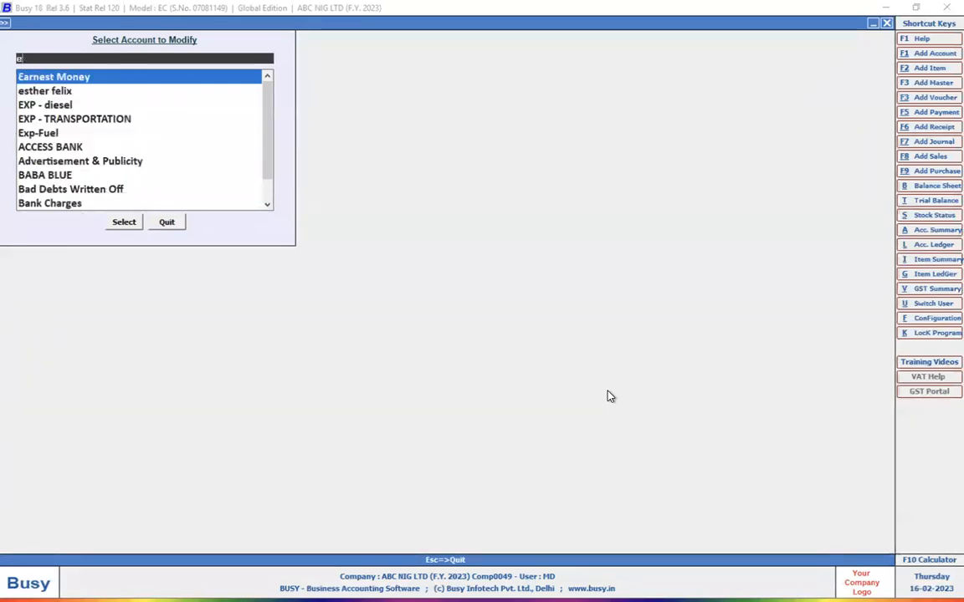
{"action": "type", "text": "xp-"}
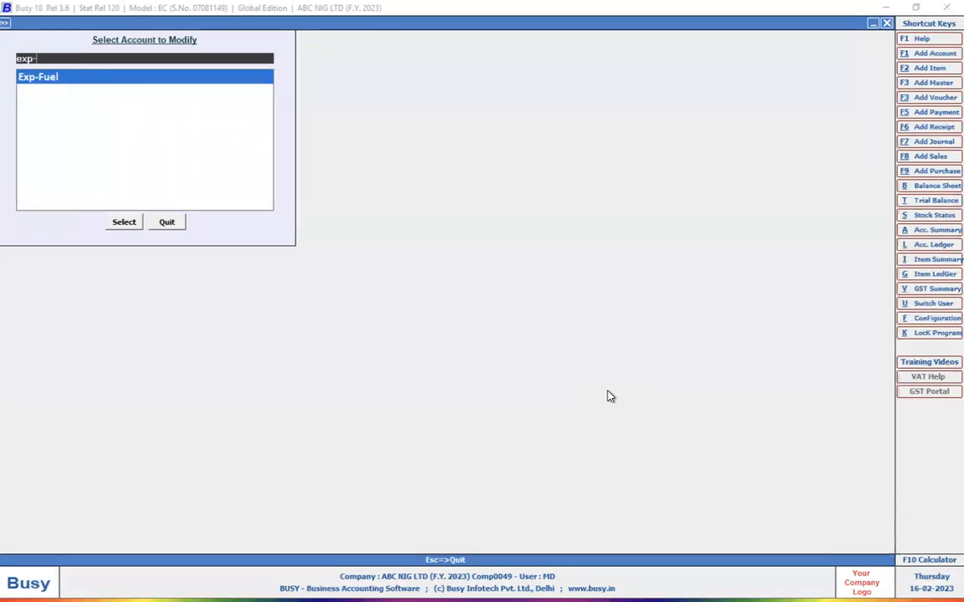
{"action": "key", "text": "Return"}
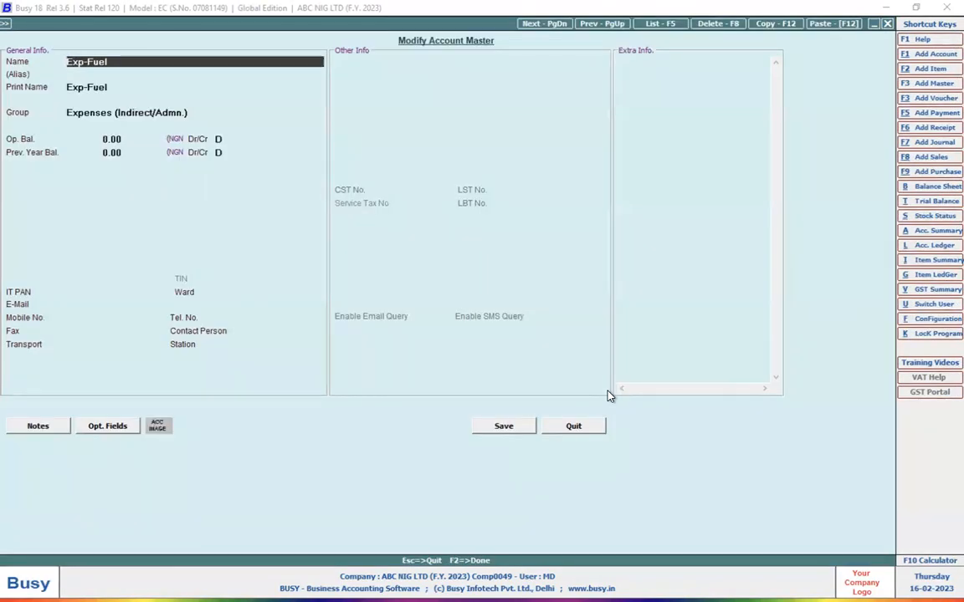
{"action": "key", "text": "Escape"}
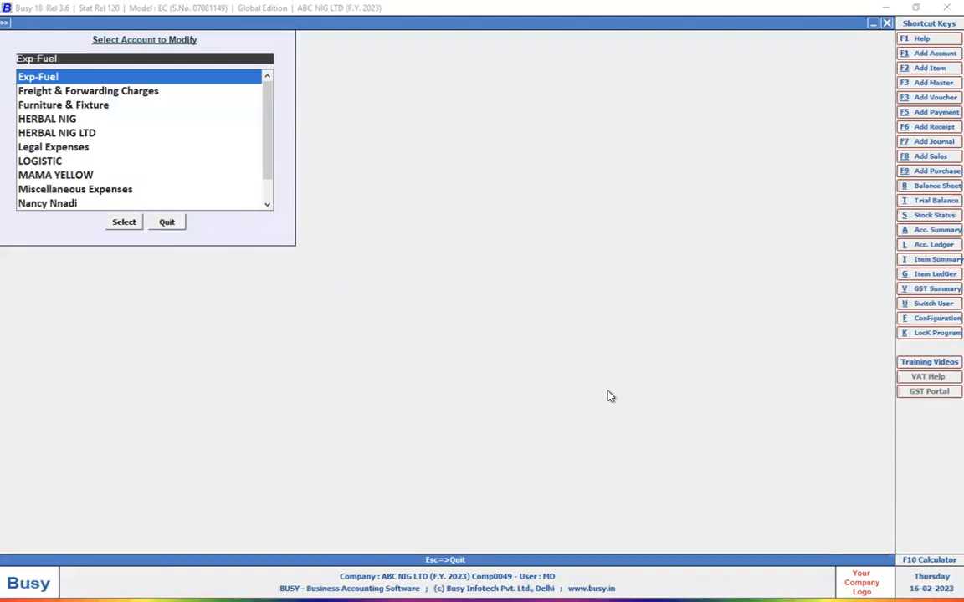
{"action": "key", "text": "Escape"}
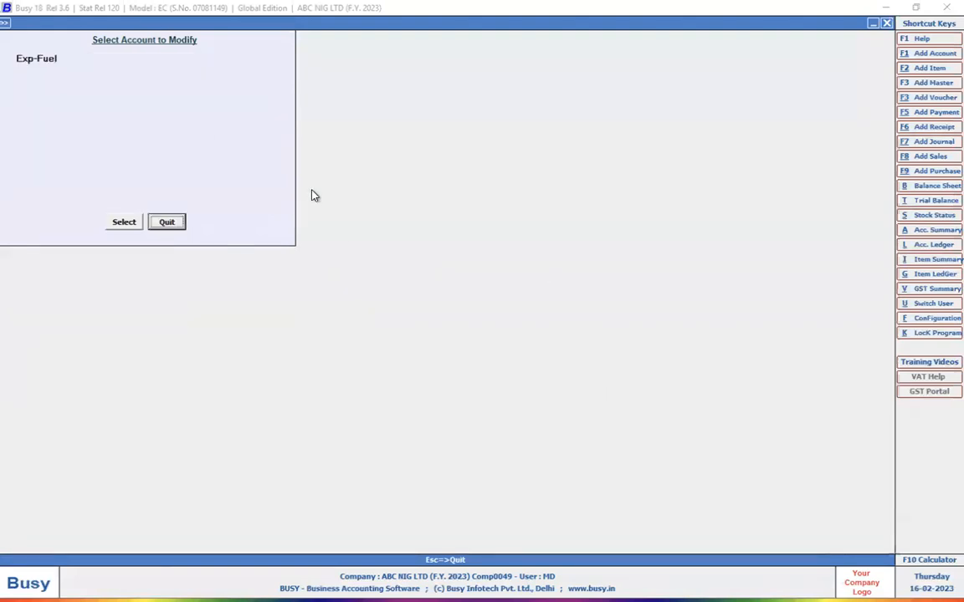
Reopen the EXP - diesel account, remove the spaces around the hyphen to name it EXP-diesel, and save it.
{"action": "left_click", "coordinate": [97, 62]}
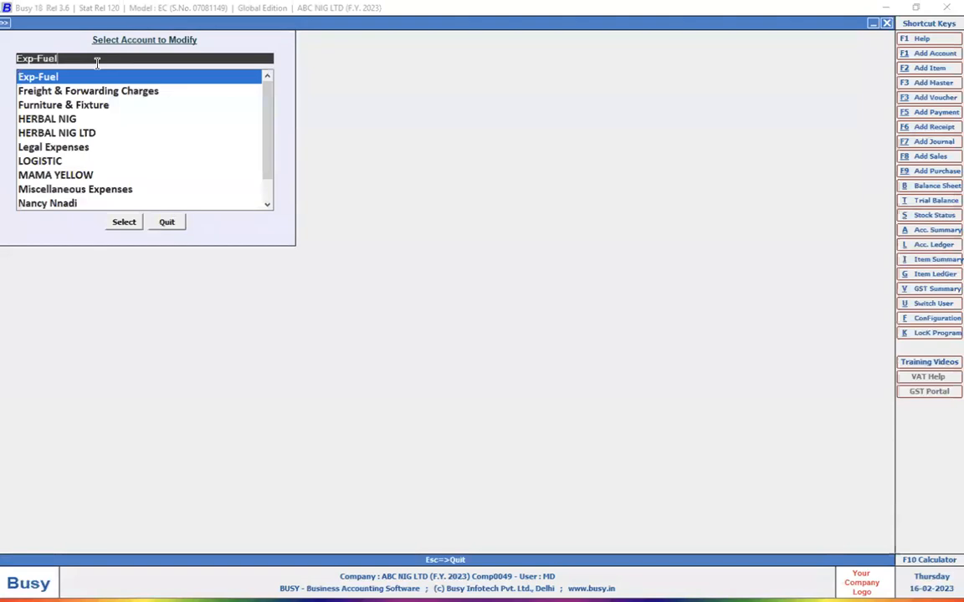
{"action": "key", "text": "BackSpace"}
{"action": "key", "text": "BackSpace"}
{"action": "key", "text": "BackSpace"}
{"action": "key", "text": "BackSpace"}
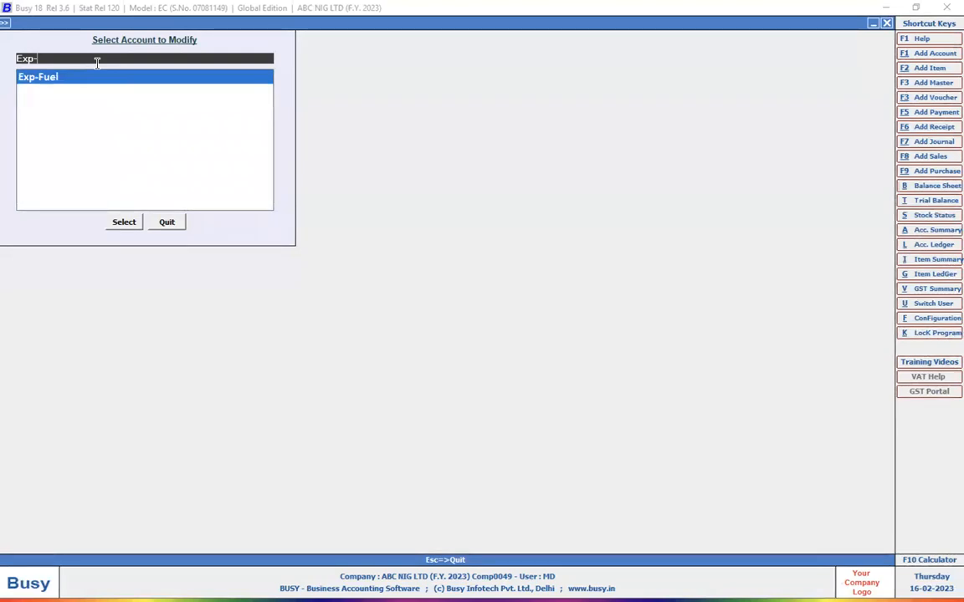
{"action": "key", "text": "BackSpace"}
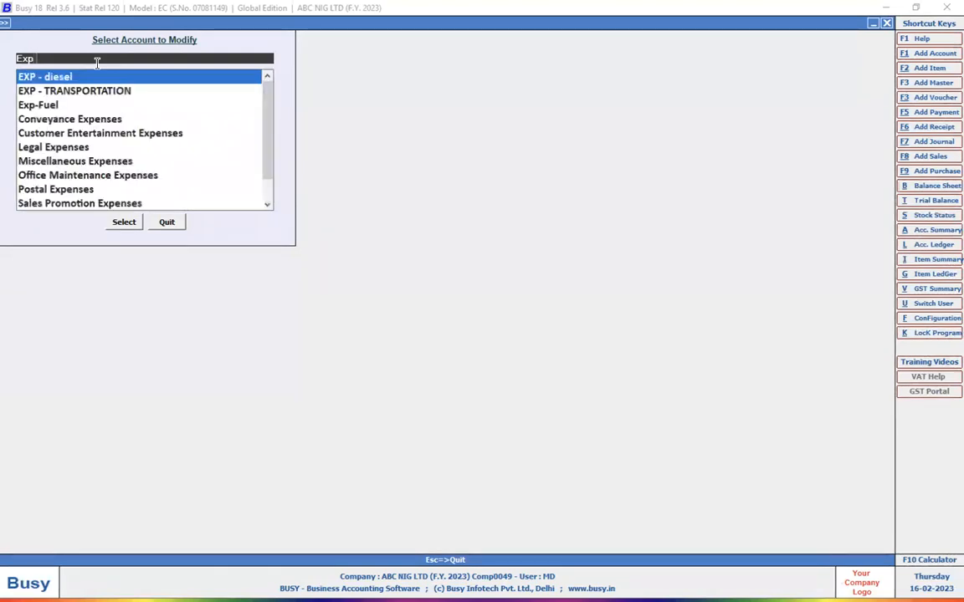
{"action": "key", "text": "Return"}
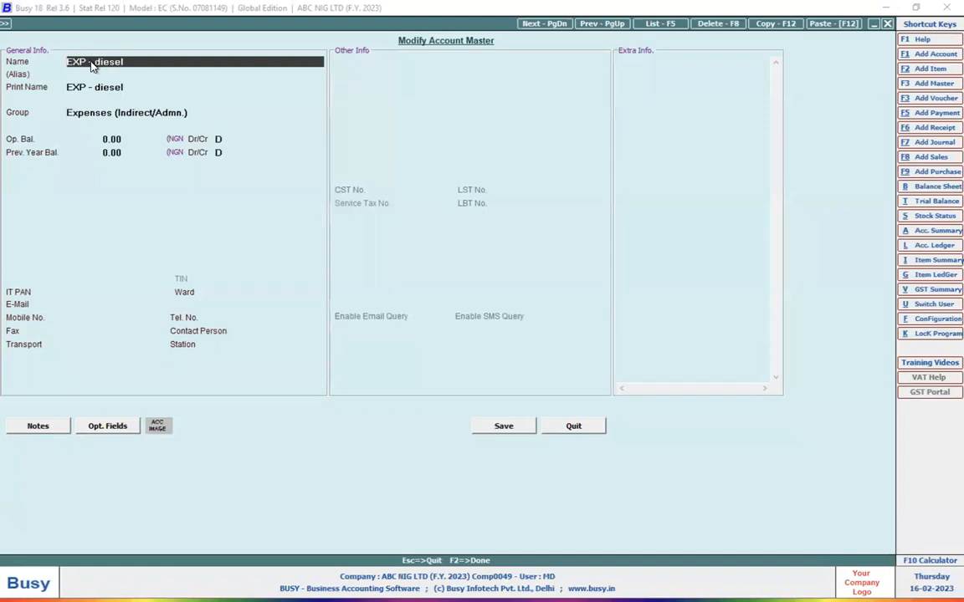
{"action": "left_click", "coordinate": [90, 62]}
{"action": "key", "text": "BackSpace"}
{"action": "left_click", "coordinate": [92, 62]}
{"action": "key", "text": "BackSpace"}
{"action": "key", "text": "Return"}
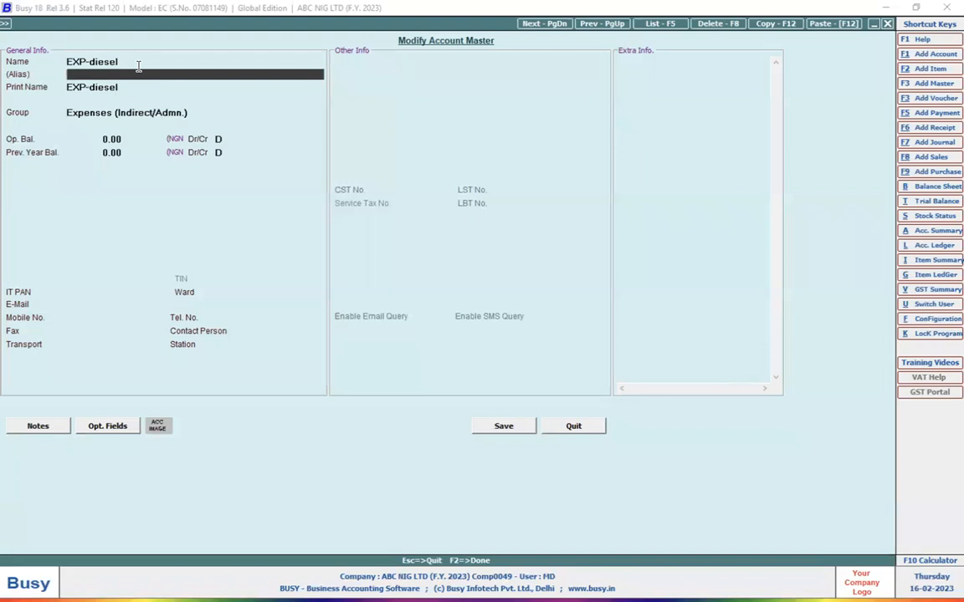
{"action": "left_click", "coordinate": [504, 427]}
Search the accounts to modify for "exp-", widen the search to "ex", and leave the account selection.
{"action": "type", "text": "e"}
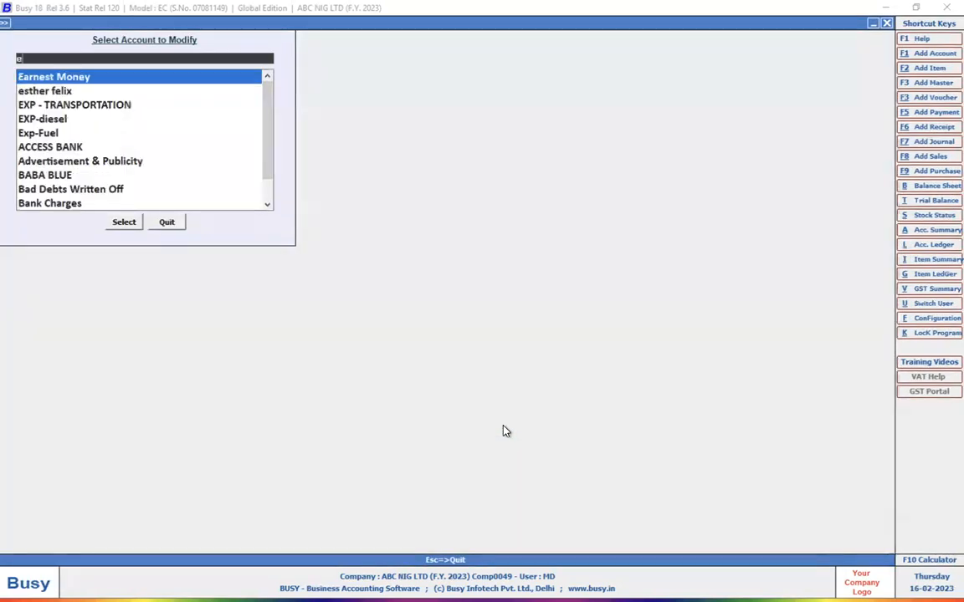
{"action": "type", "text": "xp-"}
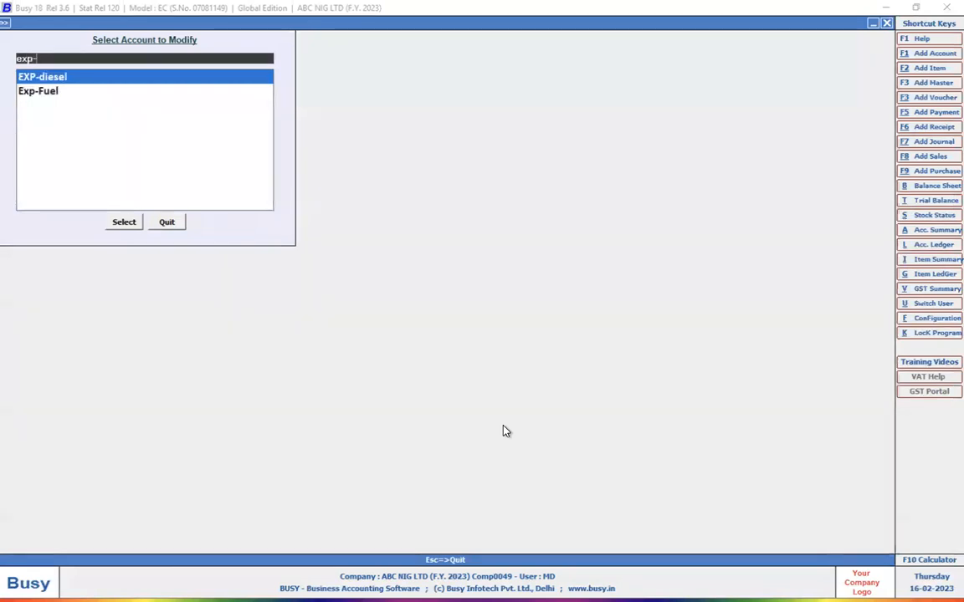
{"action": "key", "text": "BackSpace"}
{"action": "key", "text": "BackSpace"}
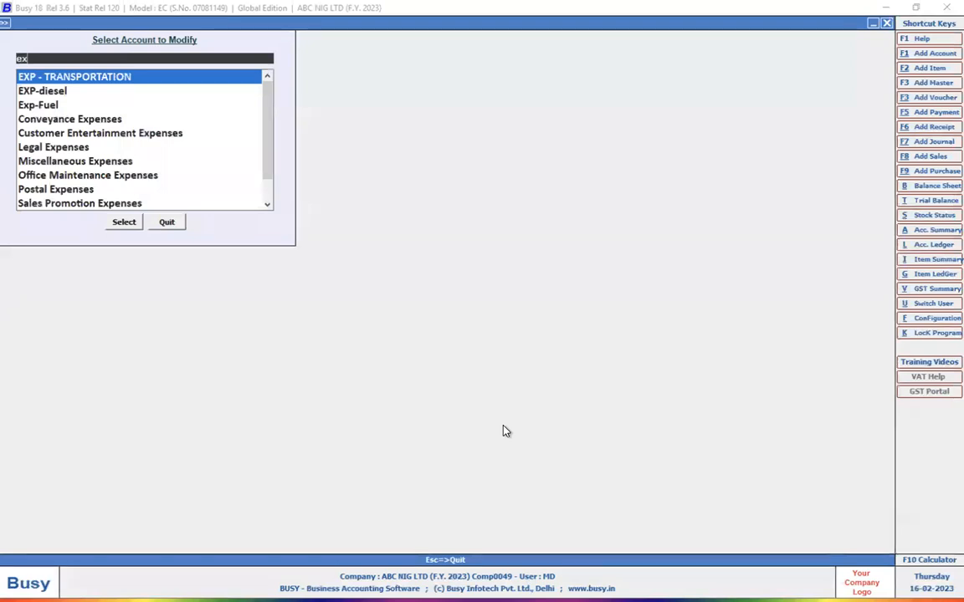
{"action": "key", "text": "Escape"}
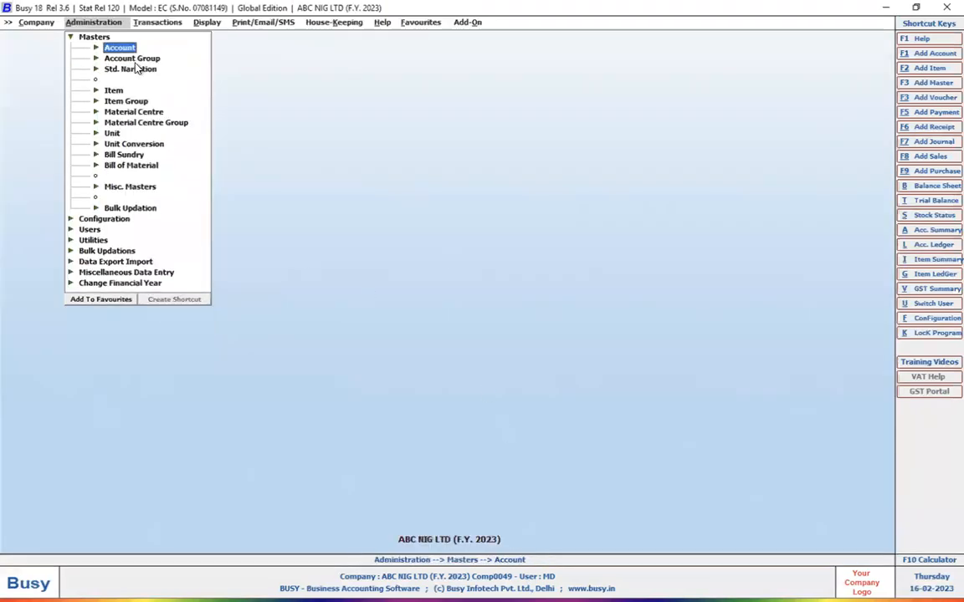
Display the list of accounts on screen in standard format for the group Expenses (Indirect/Admn.).
{"action": "left_click", "coordinate": [117, 47]}
{"action": "left_click", "coordinate": [136, 80]}
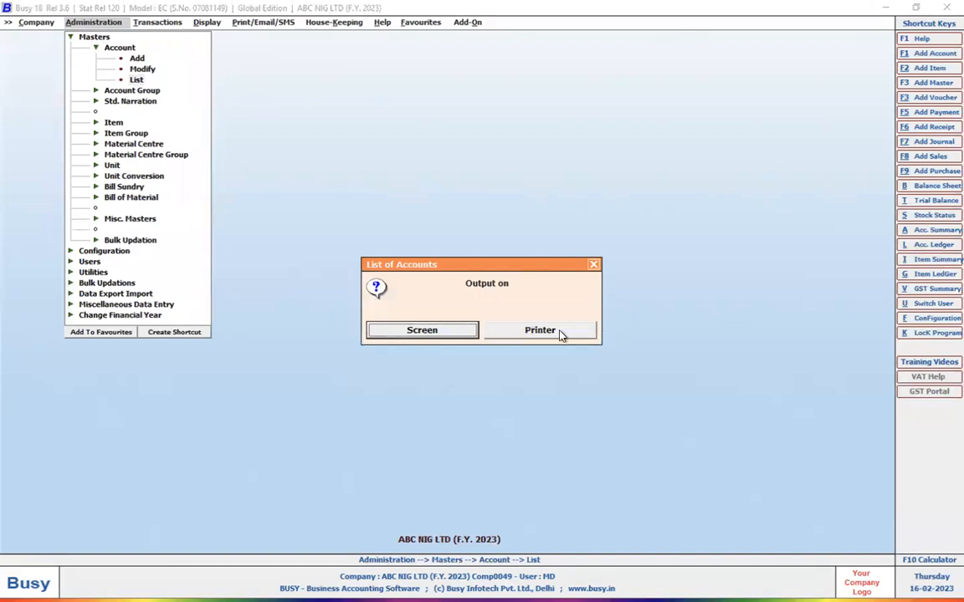
{"action": "left_click", "coordinate": [470, 333]}
{"action": "left_click", "coordinate": [399, 328]}
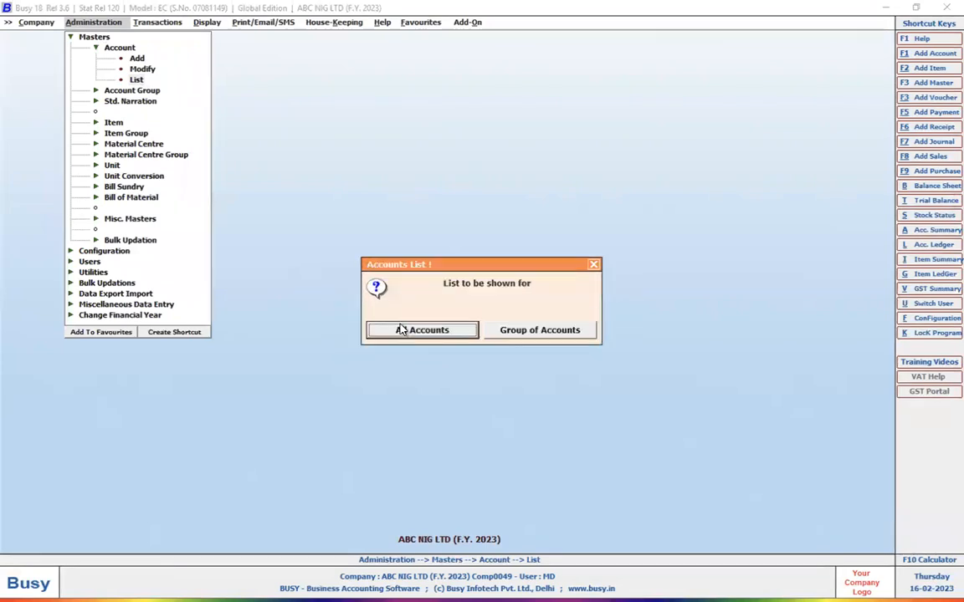
{"action": "left_click", "coordinate": [558, 328]}
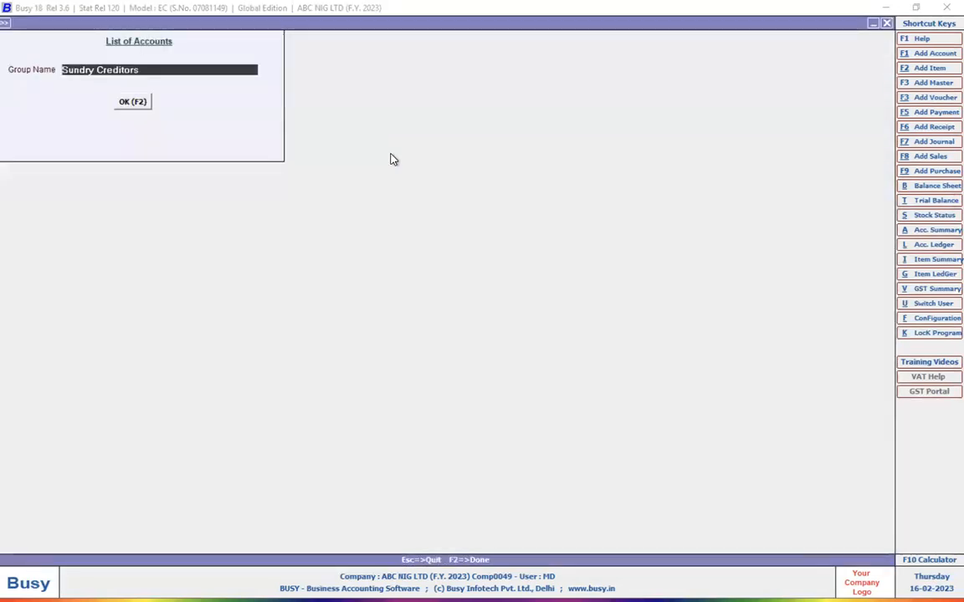
{"action": "type", "text": "in"}
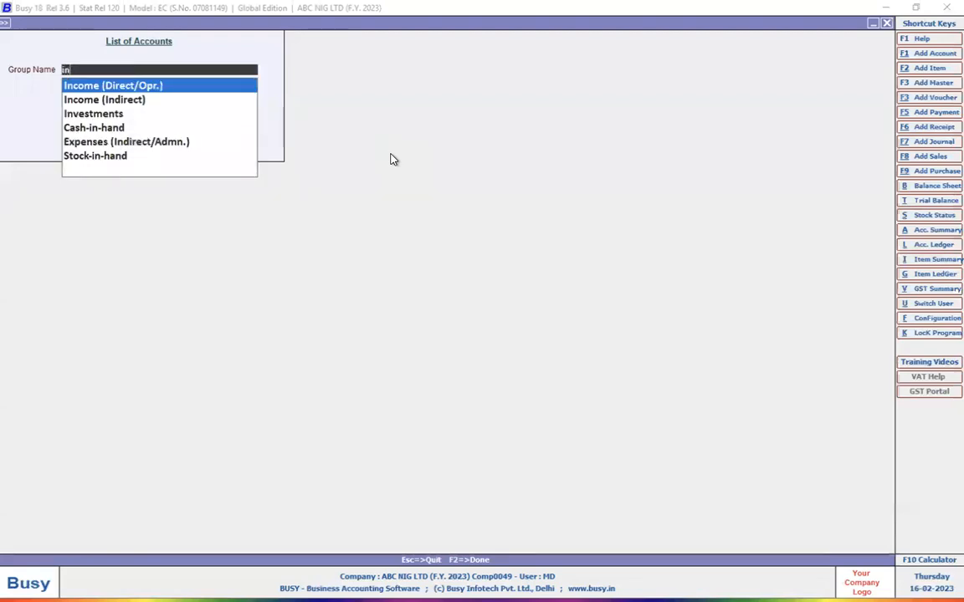
{"action": "key", "text": "BackSpace"}
{"action": "key", "text": "BackSpace"}
{"action": "type", "text": "expens"}
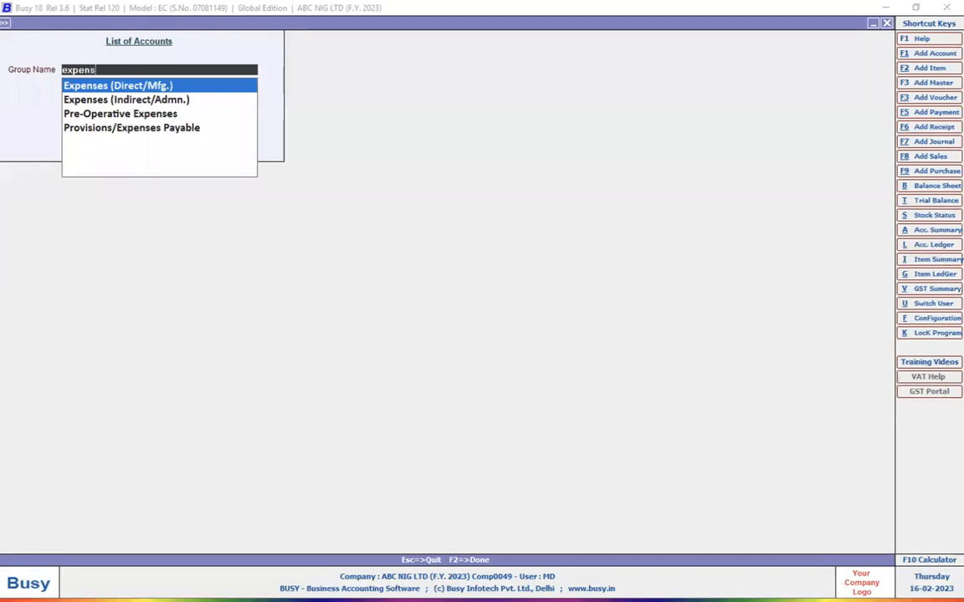
{"action": "key", "text": "Down"}
{"action": "key", "text": "Return"}
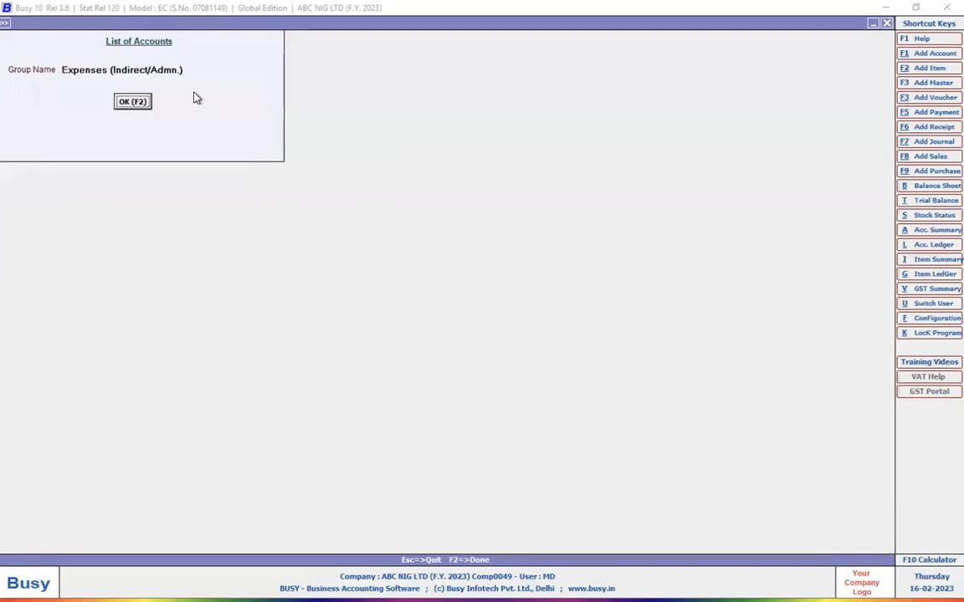
{"action": "left_click", "coordinate": [133, 102]}
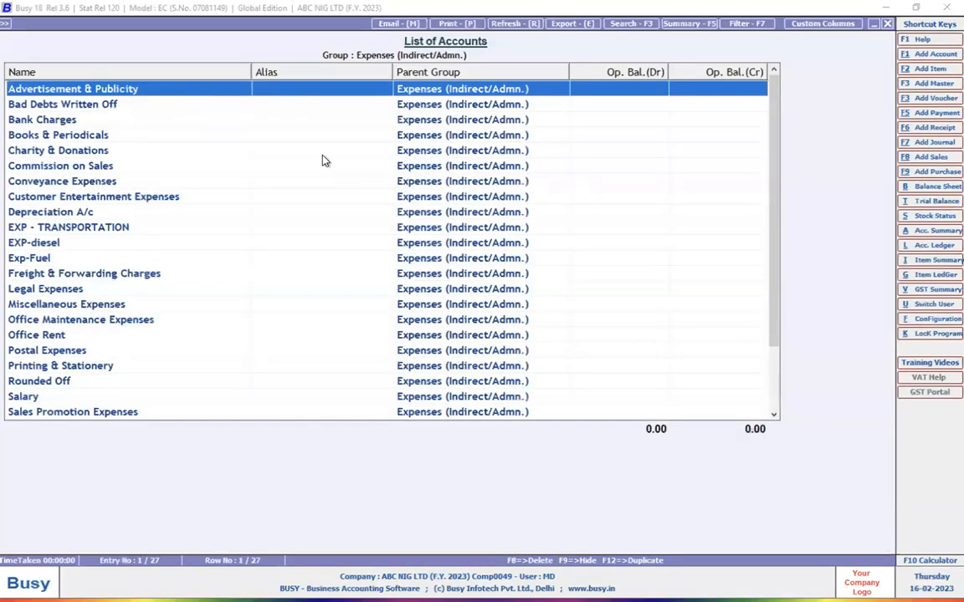
Review the group's accounts from Advertisement & Publicity down to Water & Electricity Expenses.
{"action": "key", "text": "Down"}
{"action": "key", "text": "Up"}
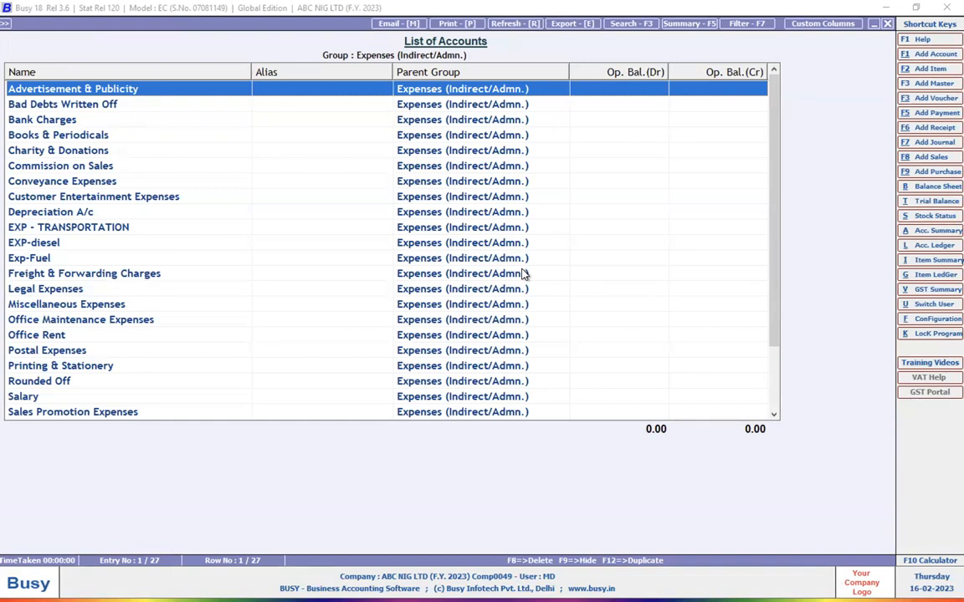
{"action": "key", "text": "Down"}
{"action": "key", "text": "Down"}
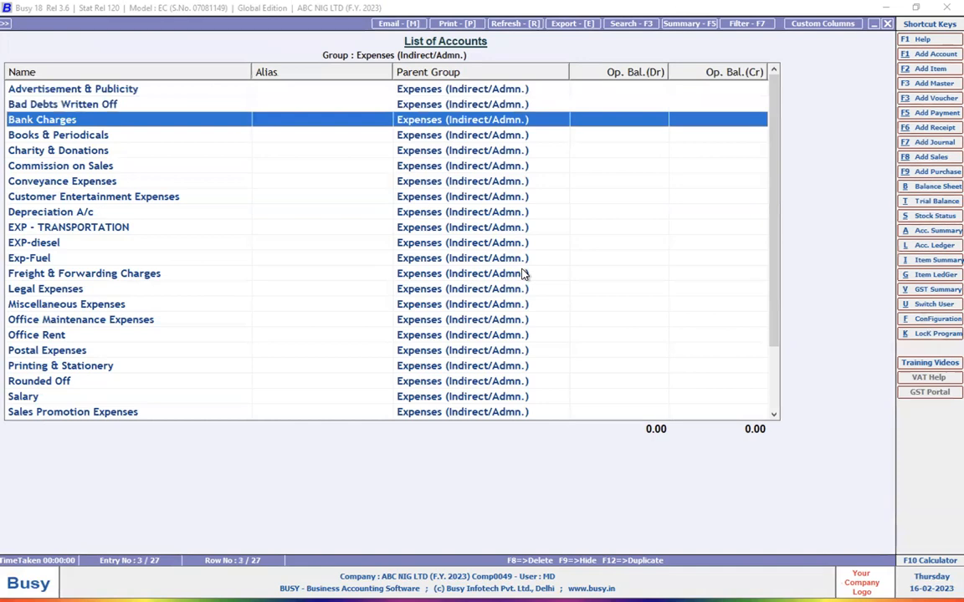
{"action": "key", "text": "Down"}
{"action": "key", "text": "Down"}
{"action": "key", "text": "Down"}
{"action": "key", "text": "Down"}
{"action": "key", "text": "Down"}
{"action": "key", "text": "Down"}
{"action": "key", "text": "Down"}
{"action": "key", "text": "Down"}
{"action": "key", "text": "Down"}
{"action": "key", "text": "Down"}
{"action": "key", "text": "Down"}
{"action": "key", "text": "Down"}
{"action": "key", "text": "Down"}
{"action": "key", "text": "Down"}
{"action": "key", "text": "Down"}
{"action": "key", "text": "Down"}
{"action": "key", "text": "Down"}
{"action": "key", "text": "Down"}
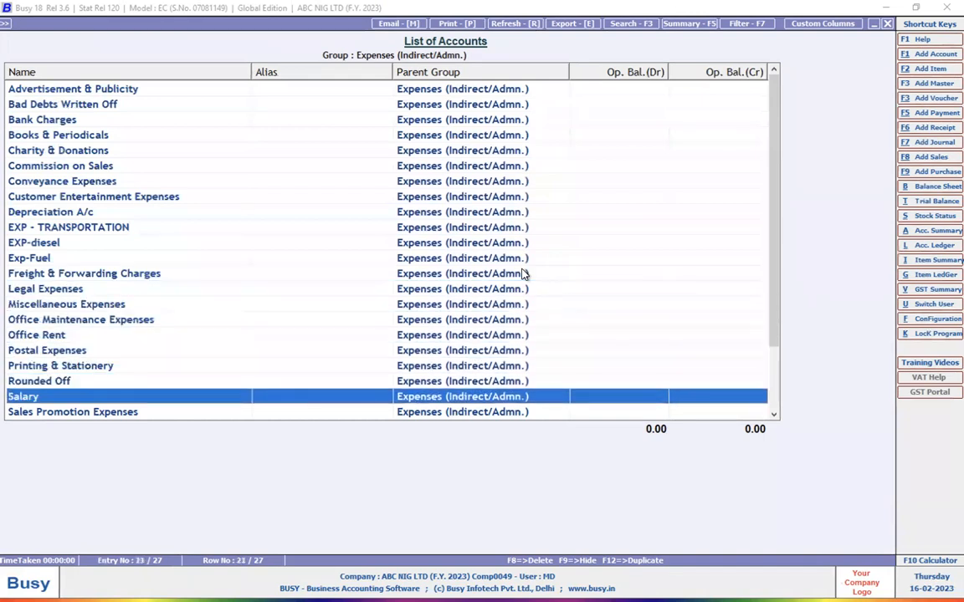
{"action": "key", "text": "Down"}
{"action": "key", "text": "Down"}
{"action": "key", "text": "Down"}
{"action": "key", "text": "Down"}
{"action": "key", "text": "Down"}
{"action": "key", "text": "Down"}
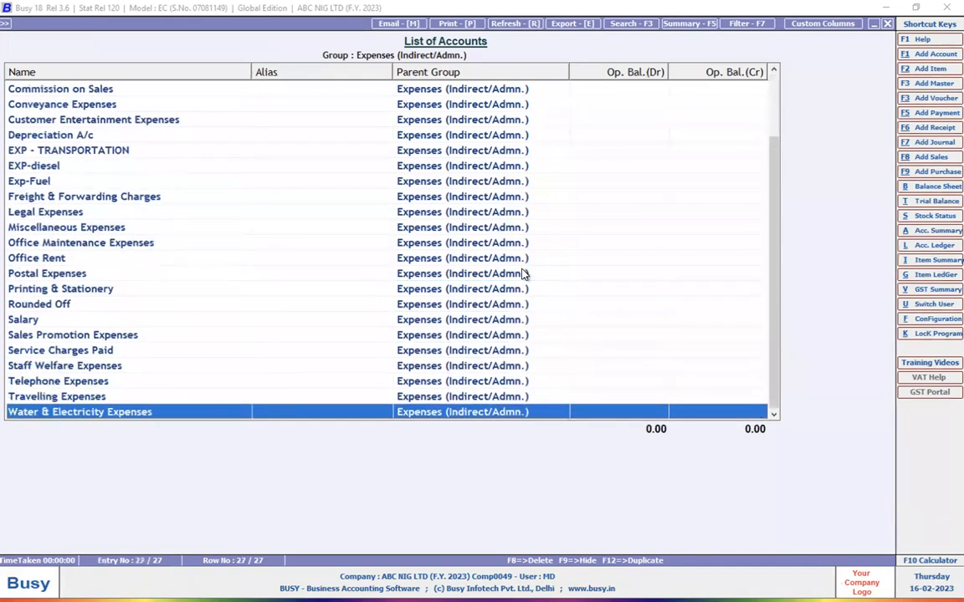
Examine the accounts at the end of the list, going back up from Water & Electricity Expenses to Salary.
{"action": "key", "text": "Up"}
{"action": "key", "text": "Down"}
{"action": "key", "text": "Up"}
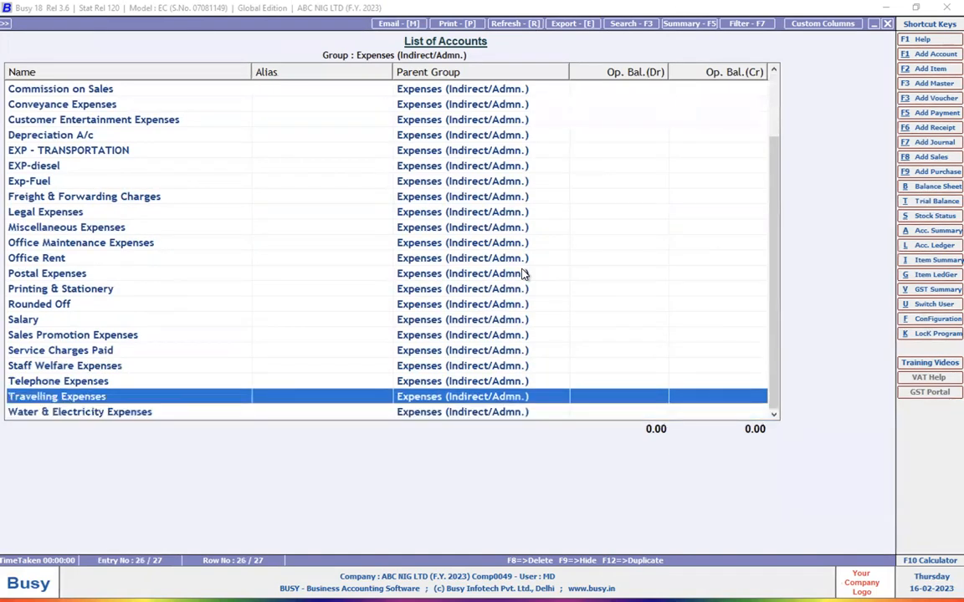
{"action": "key", "text": "Up"}
{"action": "key", "text": "Up"}
{"action": "key", "text": "Down"}
{"action": "key", "text": "Up"}
{"action": "key", "text": "Up"}
{"action": "key", "text": "Up"}
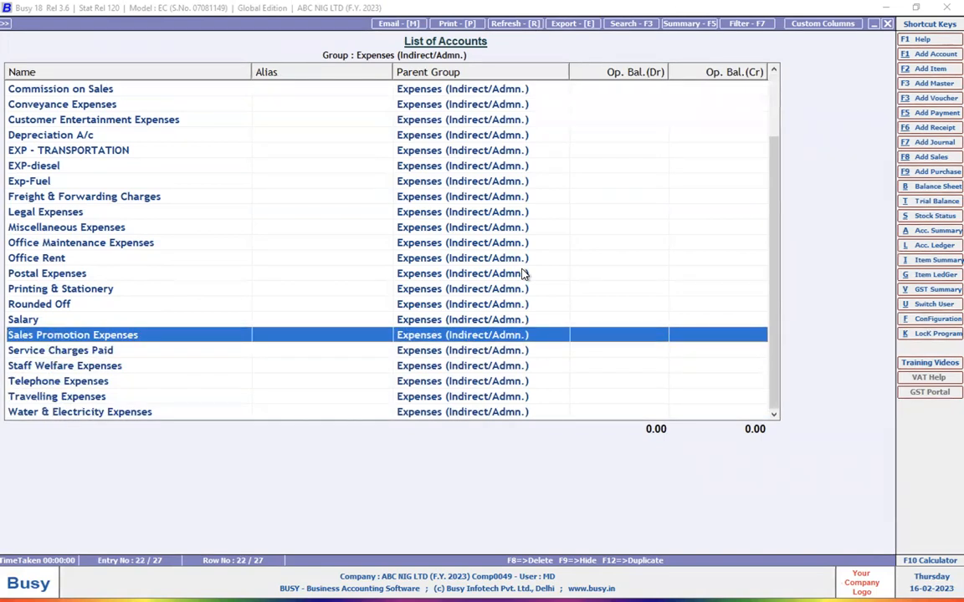
{"action": "key", "text": "Up"}
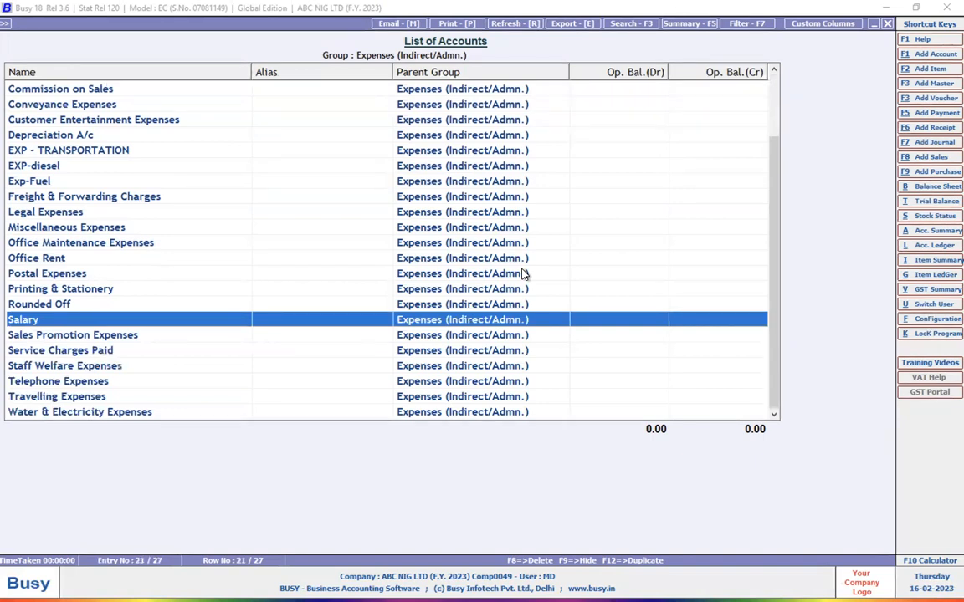
Open the Advertisement & Publicity account from the list, rename it Exp-Advertisement & Publicity, and save it.
{"action": "key", "text": "Up"}
{"action": "key", "text": "Up"}
{"action": "key", "text": "Up"}
{"action": "key", "text": "Up"}
{"action": "key", "text": "Up"}
{"action": "key", "text": "Up"}
{"action": "key", "text": "Up"}
{"action": "key", "text": "Up"}
{"action": "key", "text": "Up"}
{"action": "key", "text": "Up"}
{"action": "key", "text": "Up"}
{"action": "key", "text": "Up"}
{"action": "key", "text": "Up"}
{"action": "key", "text": "Up"}
{"action": "key", "text": "Up"}
{"action": "key", "text": "Up"}
{"action": "key", "text": "Up"}
{"action": "key", "text": "Up"}
{"action": "key", "text": "Up"}
{"action": "key", "text": "Up"}
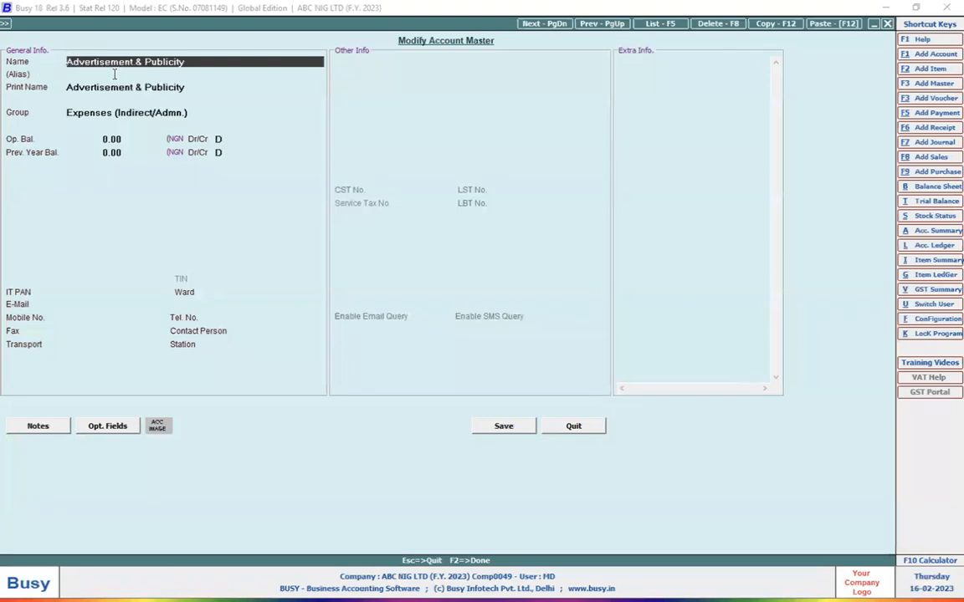
{"action": "type", "text": "e"}
{"action": "key", "text": "BackSpace"}
{"action": "type", "text": "Exp-"}
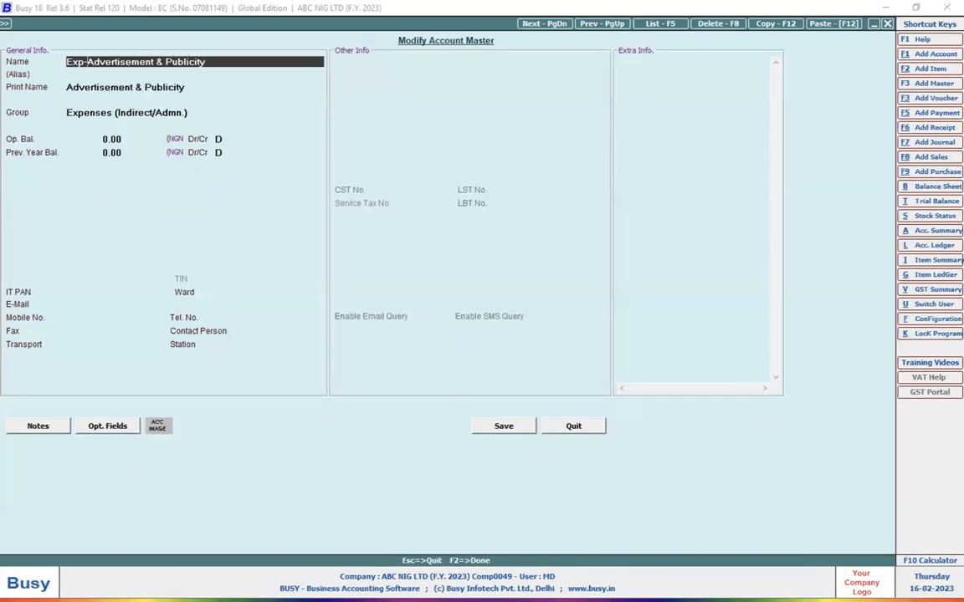
{"action": "left_click", "coordinate": [115, 74]}
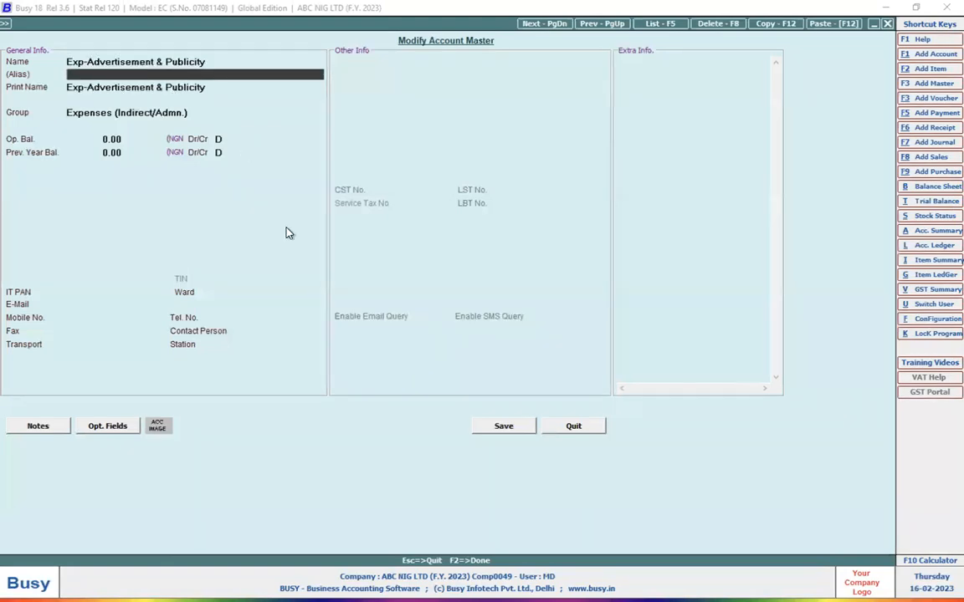
{"action": "left_click", "coordinate": [506, 427]}
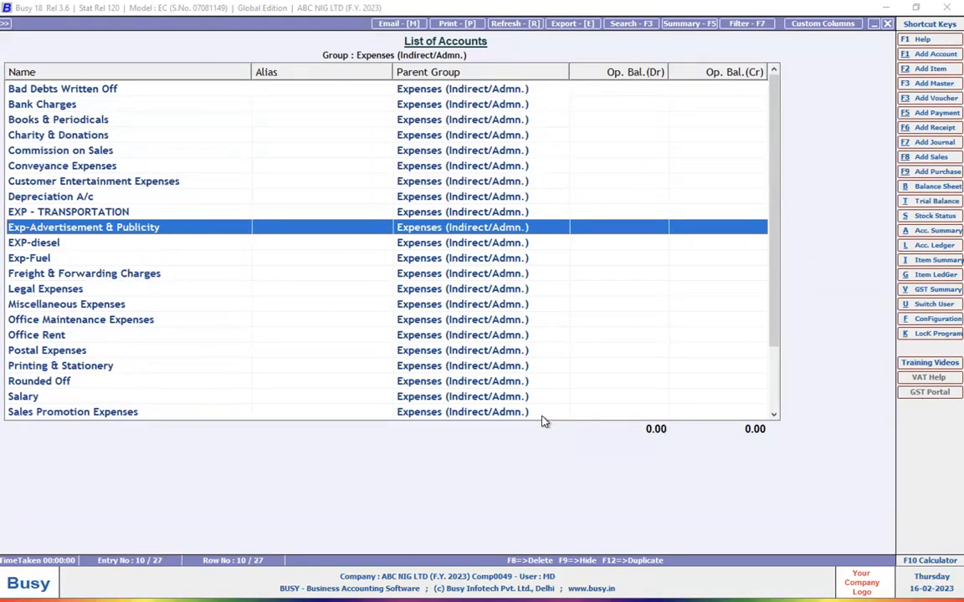
Leave the group's account list and its group selection, returning to the overview of masters.
{"action": "key", "text": "Escape"}
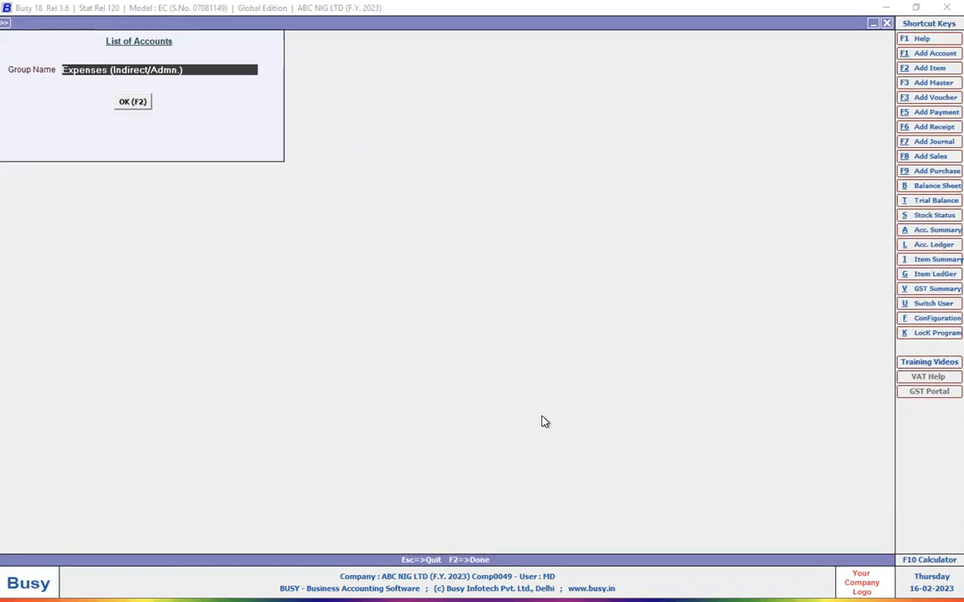
{"action": "key", "text": "Escape"}
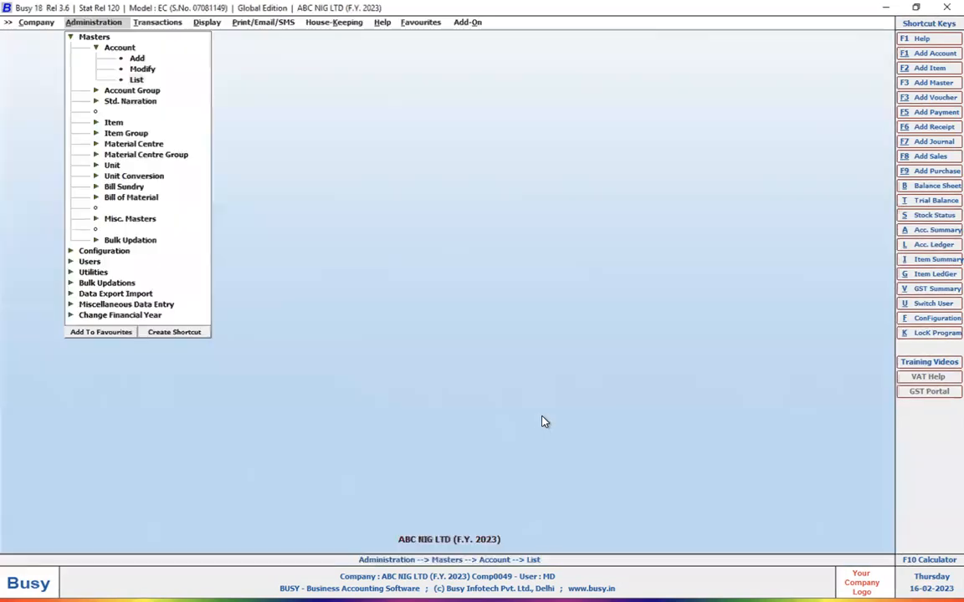
{"action": "key", "text": "Return"}
{"action": "key", "text": "Escape"}
{"action": "key", "text": "Escape"}
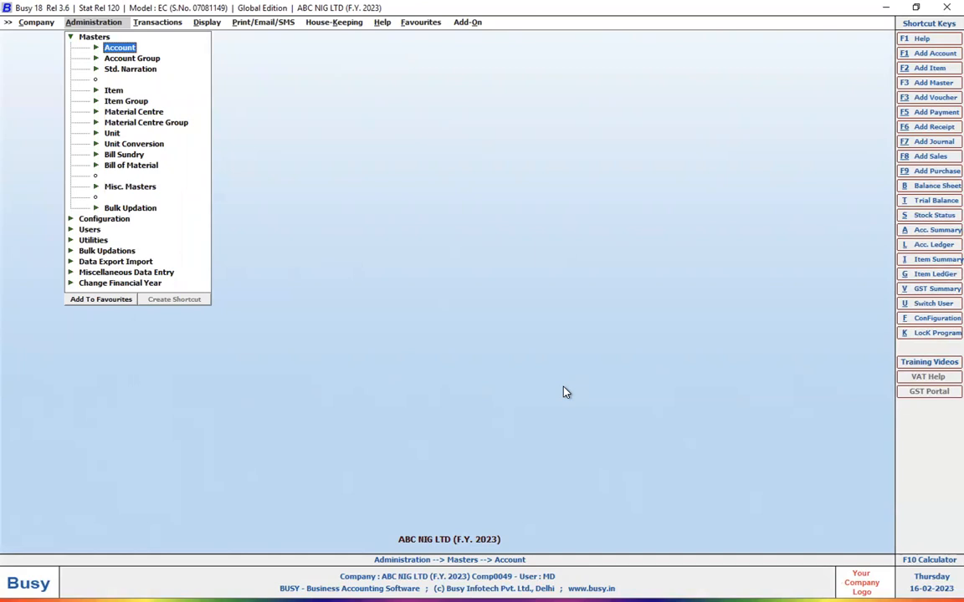
Display the list of all accounts on screen in standard format.
{"action": "left_click", "coordinate": [116, 47]}
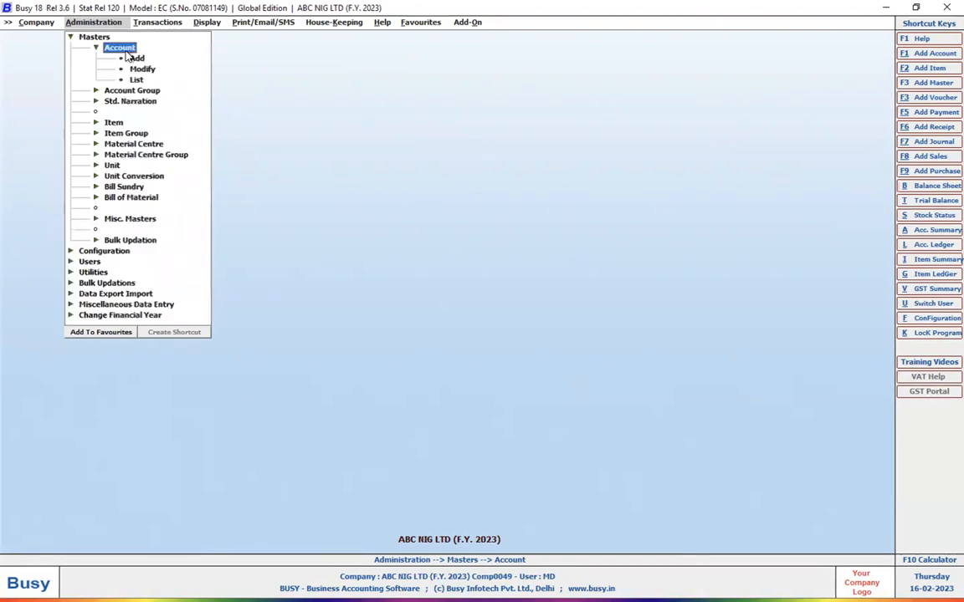
{"action": "double_click", "coordinate": [136, 79]}
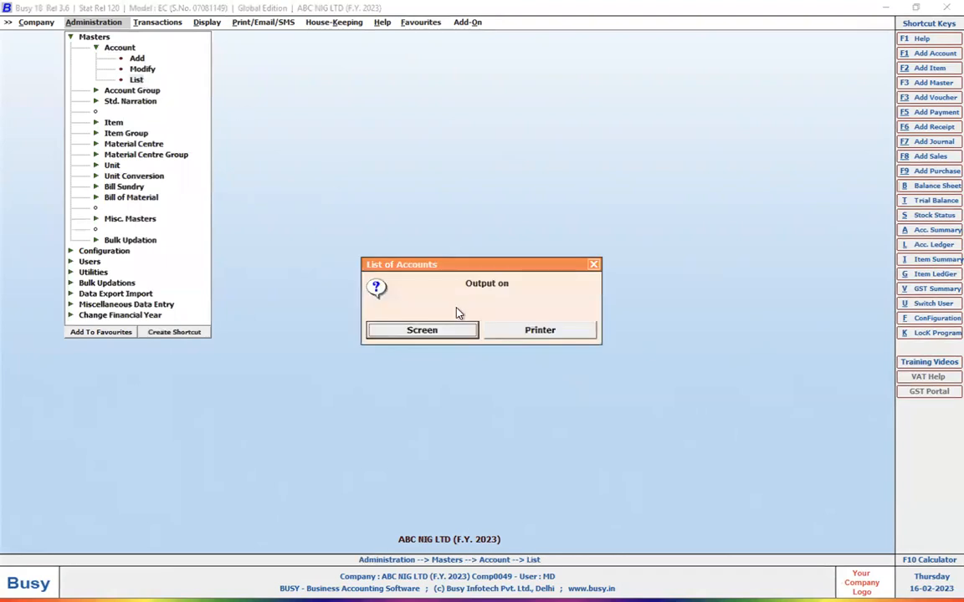
{"action": "left_click", "coordinate": [450, 332]}
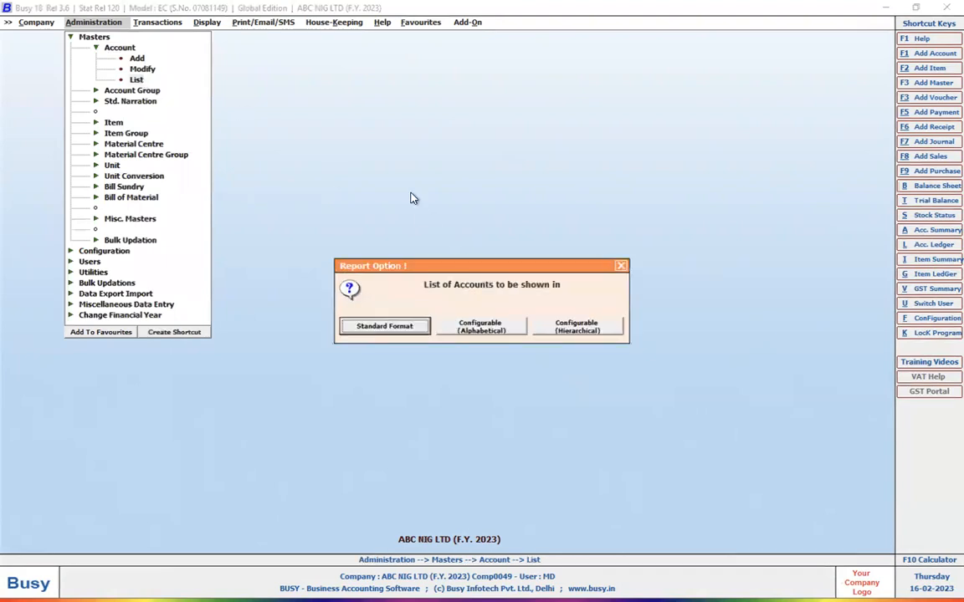
{"action": "left_click", "coordinate": [400, 333]}
{"action": "left_click", "coordinate": [410, 329]}
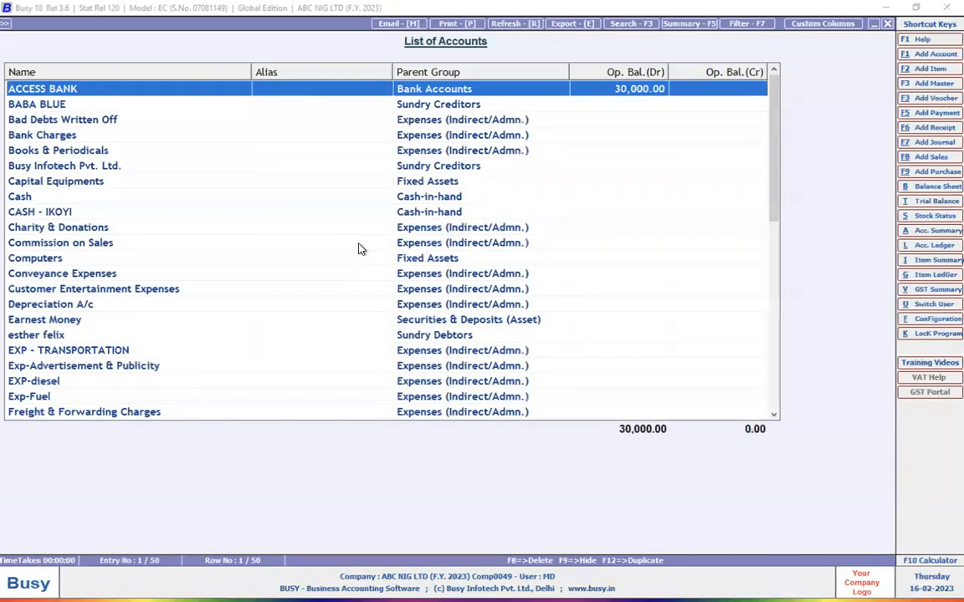
Review the full account list with parent groups down to Water & Electricity Expenses and back up to EXP-diesel.
{"action": "key", "text": "Down"}
{"action": "key", "text": "Down"}
{"action": "key", "text": "Down"}
{"action": "key", "text": "Down"}
{"action": "key", "text": "Down"}
{"action": "key", "text": "Down"}
{"action": "key", "text": "Down"}
{"action": "key", "text": "Down"}
{"action": "key", "text": "Down"}
{"action": "key", "text": "Down"}
{"action": "key", "text": "Down"}
{"action": "key", "text": "Down"}
{"action": "key", "text": "Down"}
{"action": "key", "text": "Down"}
{"action": "key", "text": "Down"}
{"action": "key", "text": "Down"}
{"action": "key", "text": "Down"}
{"action": "key", "text": "Down"}
{"action": "key", "text": "Down"}
{"action": "key", "text": "Down"}
{"action": "key", "text": "Down"}
{"action": "key", "text": "Down"}
{"action": "key", "text": "Down"}
{"action": "key", "text": "Down"}
{"action": "key", "text": "Down"}
{"action": "key", "text": "Down"}
{"action": "key", "text": "Down"}
{"action": "key", "text": "Down"}
{"action": "key", "text": "Down"}
{"action": "key", "text": "Down"}
{"action": "key", "text": "Down"}
{"action": "key", "text": "Down"}
{"action": "key", "text": "Down"}
{"action": "key", "text": "Down"}
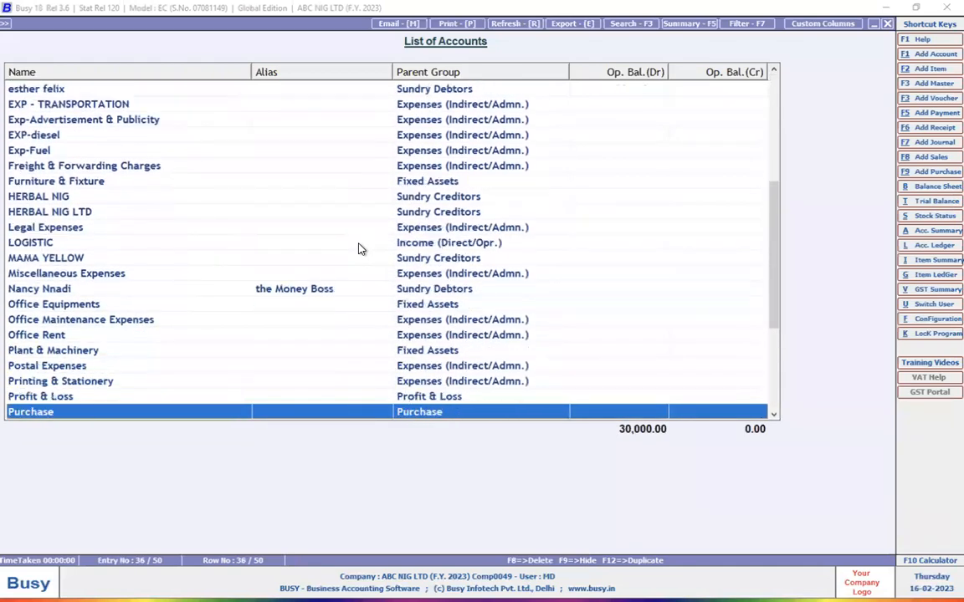
{"action": "key", "text": "Down"}
{"action": "key", "text": "Down"}
{"action": "key", "text": "Down"}
{"action": "key", "text": "Down"}
{"action": "key", "text": "Down"}
{"action": "key", "text": "Down"}
{"action": "key", "text": "Down"}
{"action": "key", "text": "Down"}
{"action": "key", "text": "Down"}
{"action": "key", "text": "Down"}
{"action": "key", "text": "Down"}
{"action": "key", "text": "Down"}
{"action": "key", "text": "Down"}
{"action": "key", "text": "Down"}
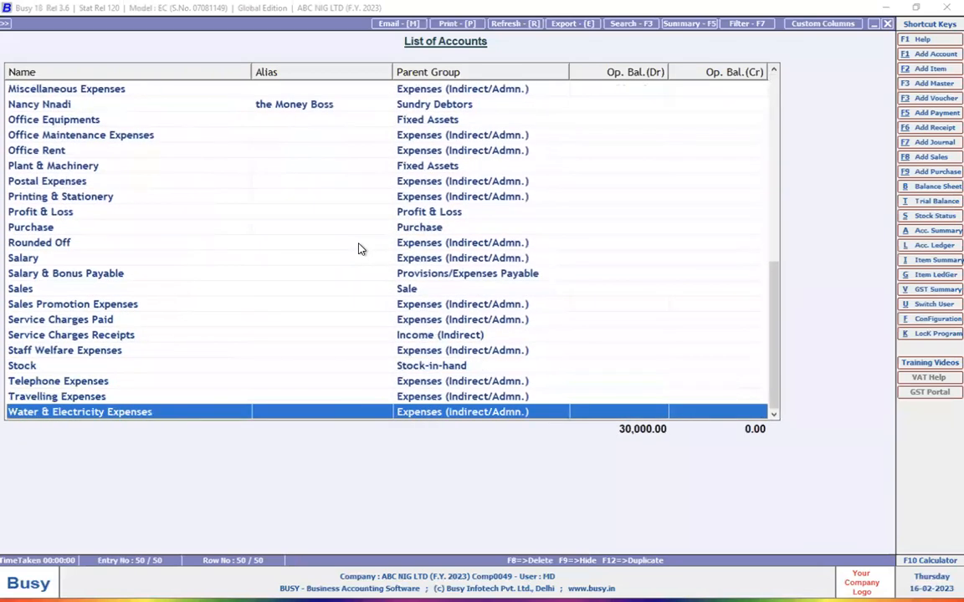
{"action": "key", "text": "Up"}
{"action": "key", "text": "Up"}
{"action": "key", "text": "Up"}
{"action": "key", "text": "Up"}
{"action": "key", "text": "Up"}
{"action": "key", "text": "Up"}
{"action": "key", "text": "Up"}
{"action": "key", "text": "Up"}
{"action": "key", "text": "Up"}
{"action": "key", "text": "Up"}
{"action": "key", "text": "Up"}
{"action": "key", "text": "Up"}
{"action": "key", "text": "Up"}
{"action": "key", "text": "Up"}
{"action": "key", "text": "Up"}
{"action": "key", "text": "Up"}
{"action": "key", "text": "Up"}
{"action": "key", "text": "Up"}
{"action": "key", "text": "Up"}
{"action": "key", "text": "Up"}
{"action": "key", "text": "Up"}
{"action": "key", "text": "Up"}
{"action": "key", "text": "Up"}
{"action": "key", "text": "Up"}
{"action": "key", "text": "Up"}
{"action": "key", "text": "Up"}
{"action": "key", "text": "Up"}
{"action": "key", "text": "Up"}
{"action": "key", "text": "Up"}
{"action": "key", "text": "Up"}
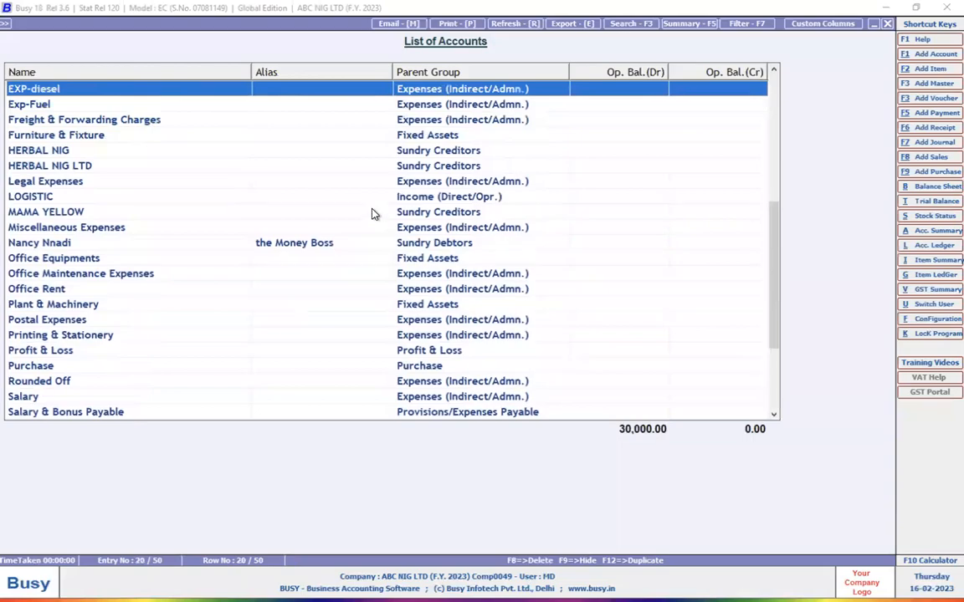